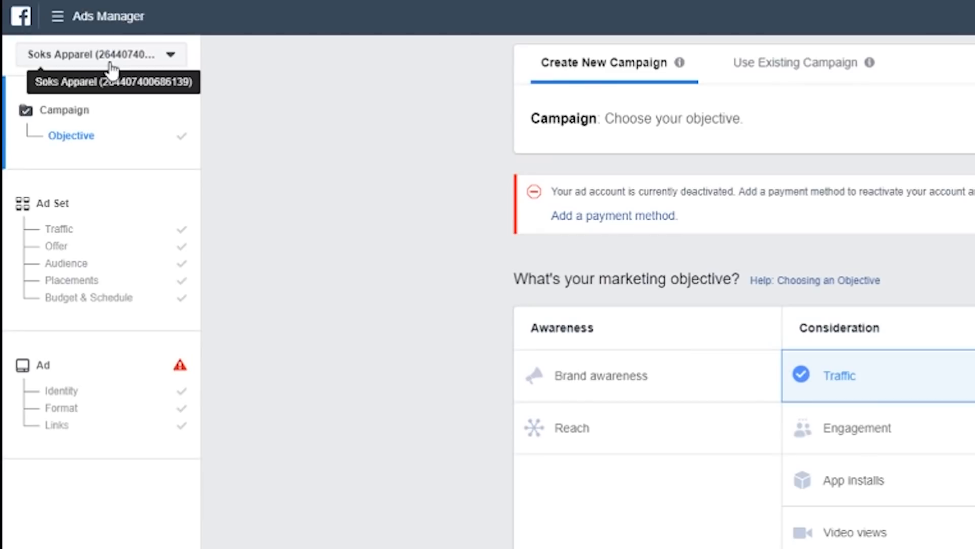
# Step: Start a new campaign from scratch, discarding the unfinished draft, and continue with Traffic as its marketing objective
pyautogui.click(89, 20)
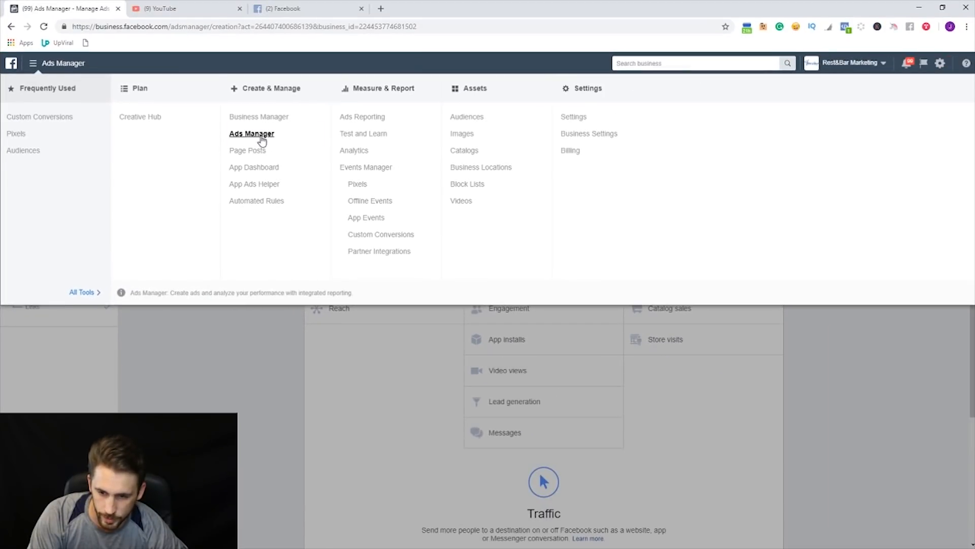
pyautogui.click(261, 141)
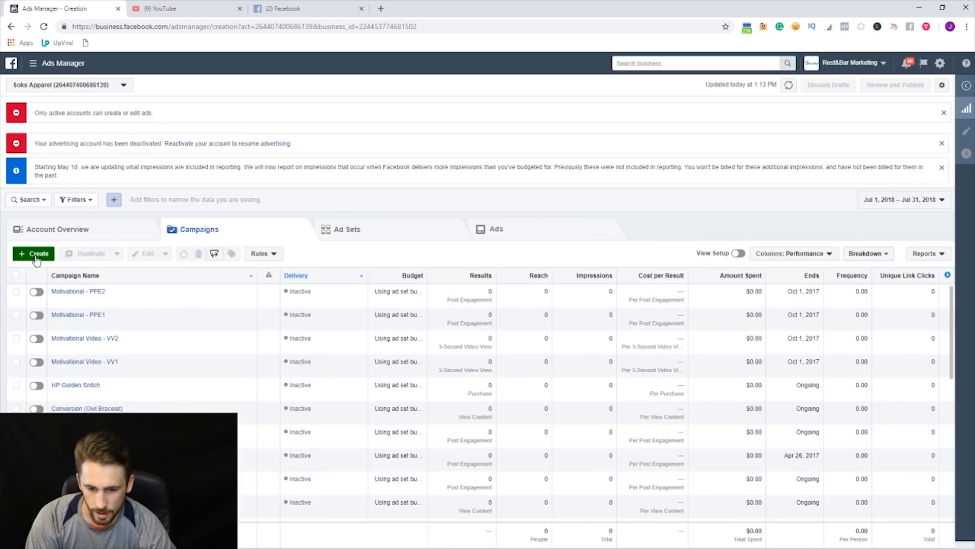
pyautogui.click(45, 93)
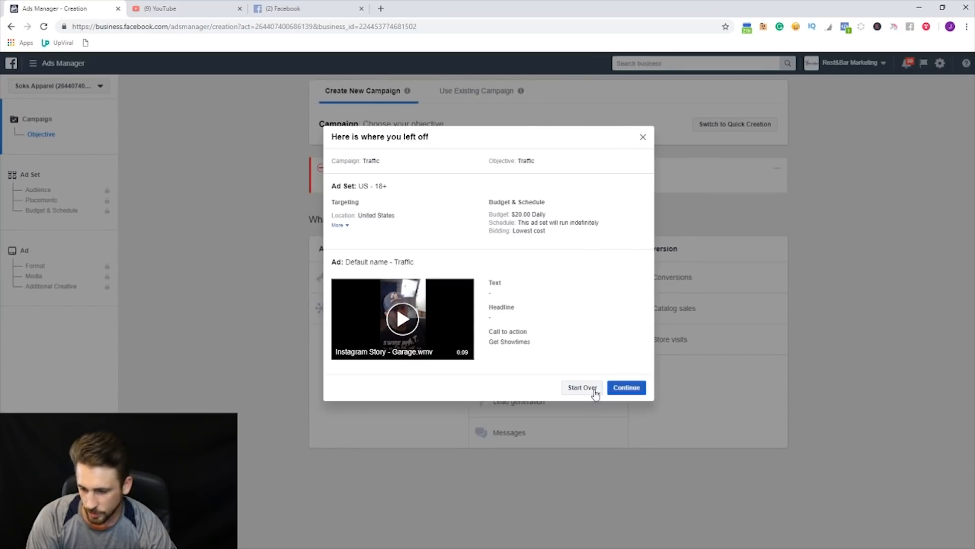
pyautogui.click(576, 389)
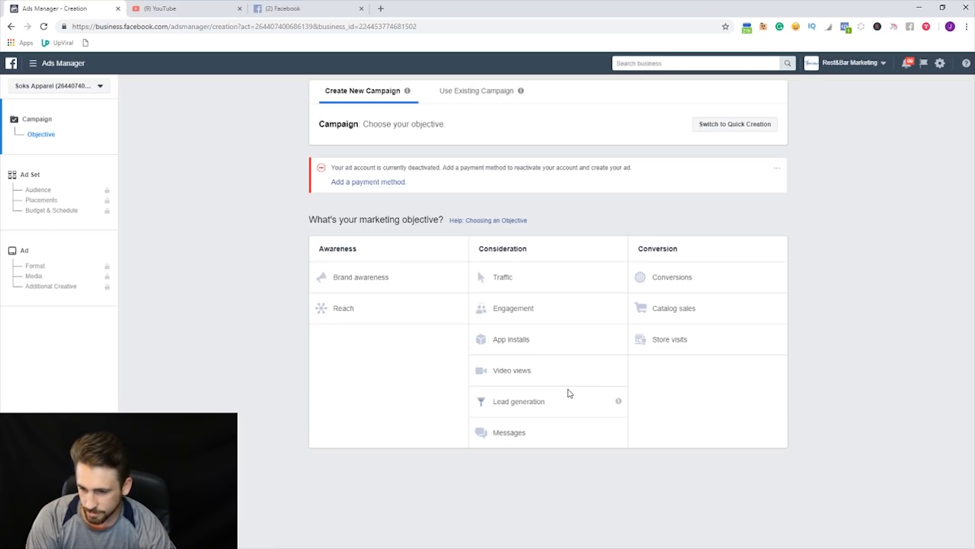
pyautogui.click(511, 277)
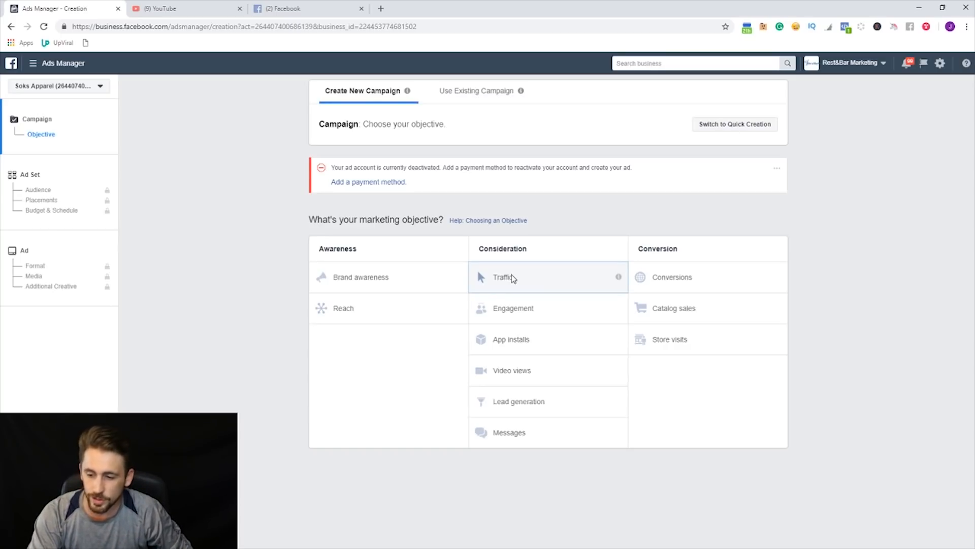
pyautogui.click(554, 462)
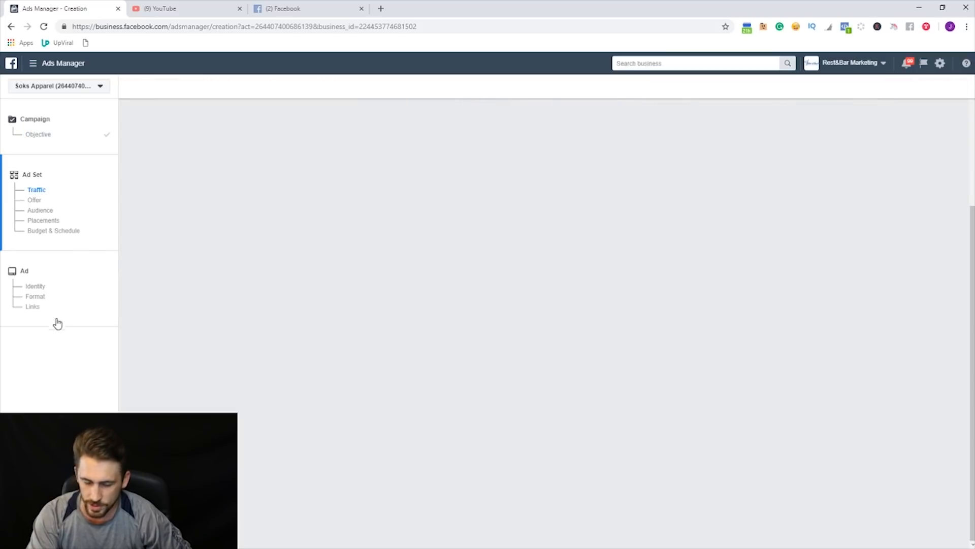
# Step: Switch the ad set to manually edited placements and exclude the Instagram, Audience Network and Messenger platforms
pyautogui.scroll(-10, 402, 221)
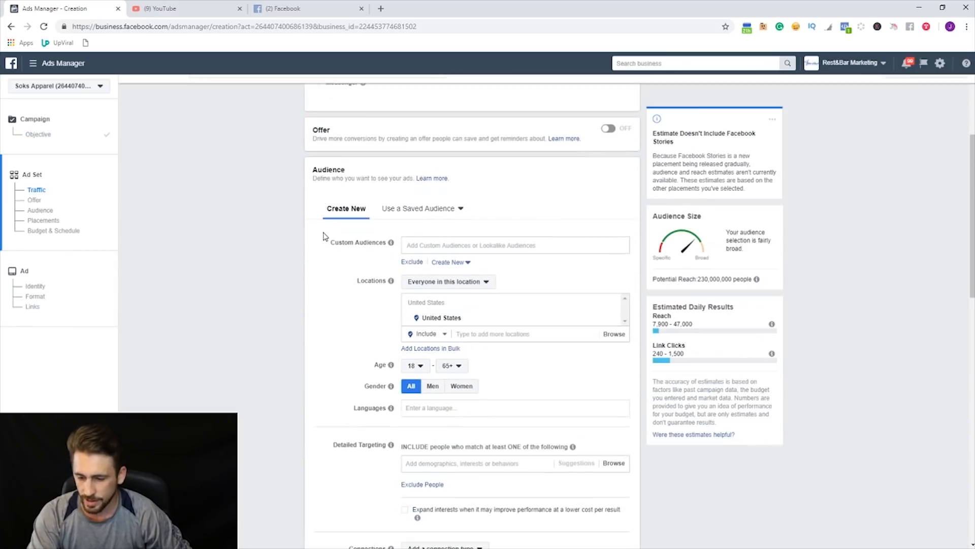
pyautogui.scroll(9, 484, 188)
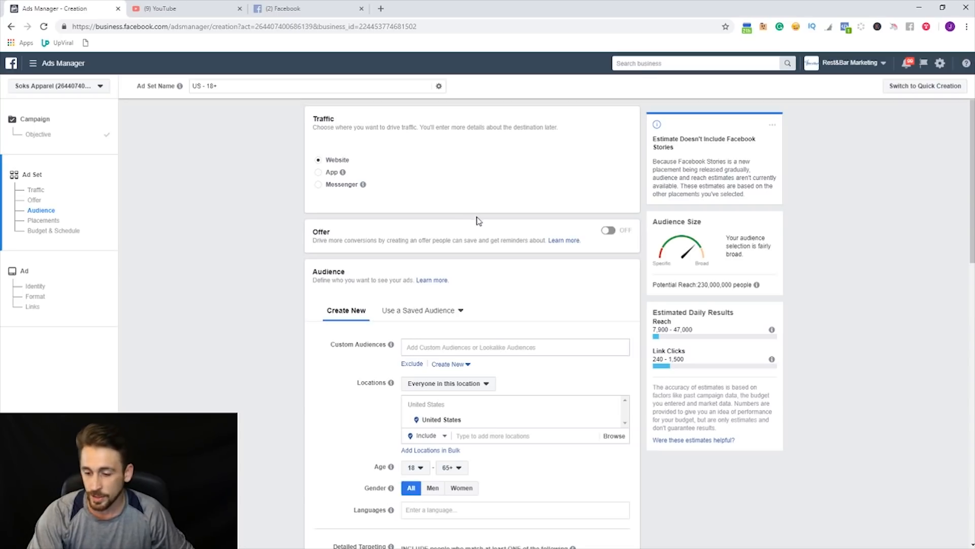
pyautogui.scroll(-2, 478, 223)
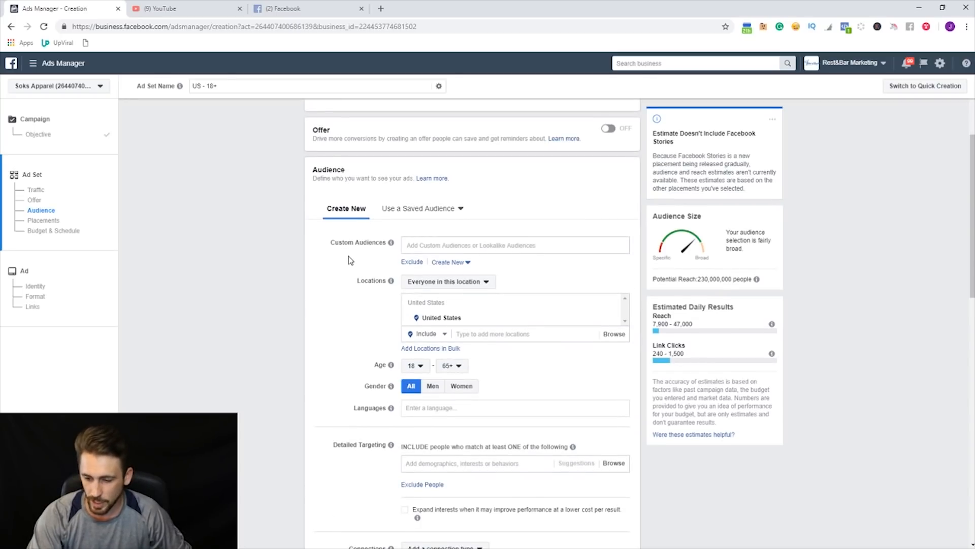
pyautogui.scroll(-1, 348, 257)
pyautogui.scroll(-4, 347, 269)
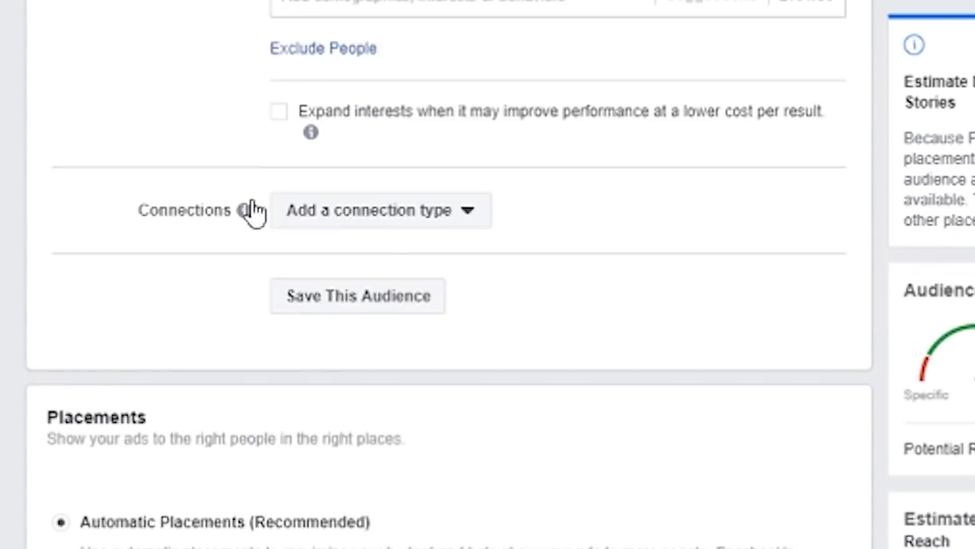
pyautogui.click(173, 525)
pyautogui.scroll(-14, 102, 153)
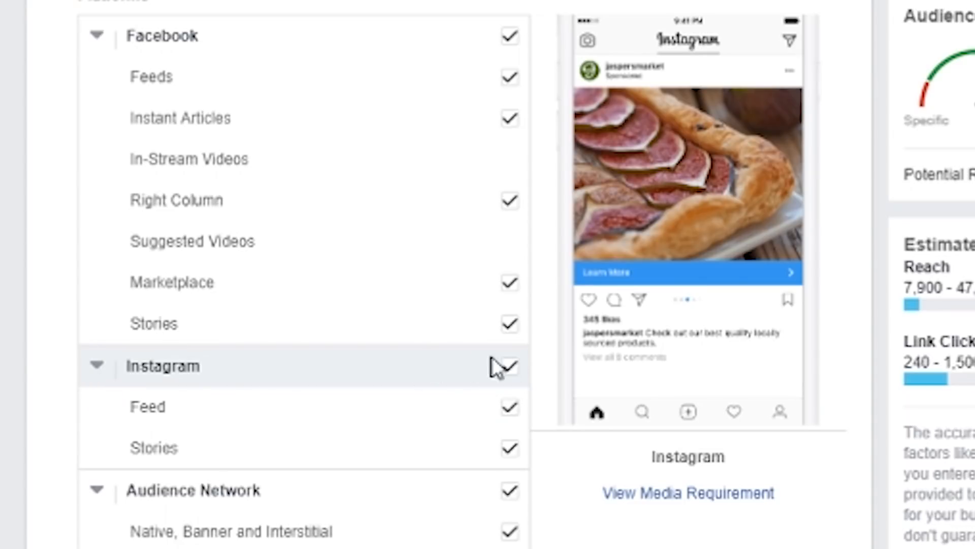
pyautogui.click(511, 367)
pyautogui.scroll(-5, 516, 365)
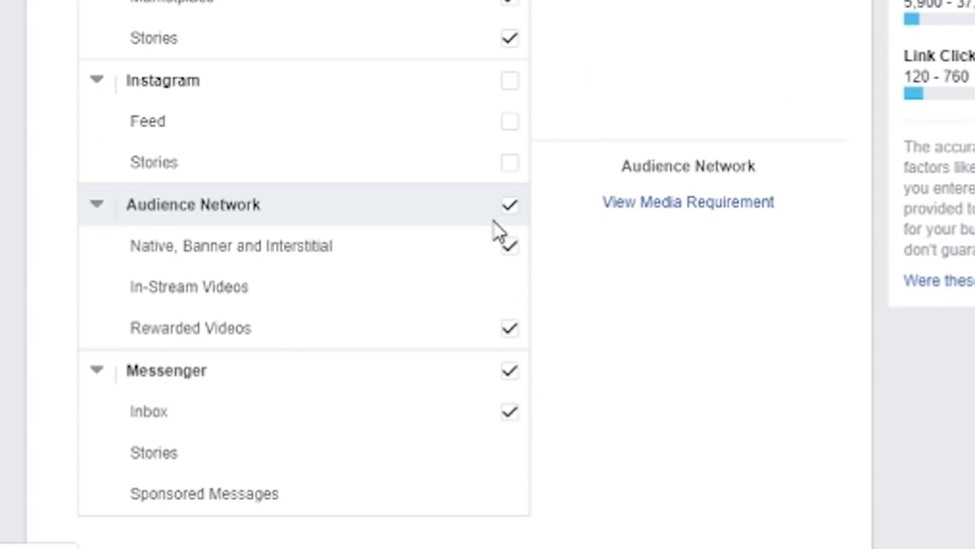
pyautogui.click(512, 213)
pyautogui.click(517, 375)
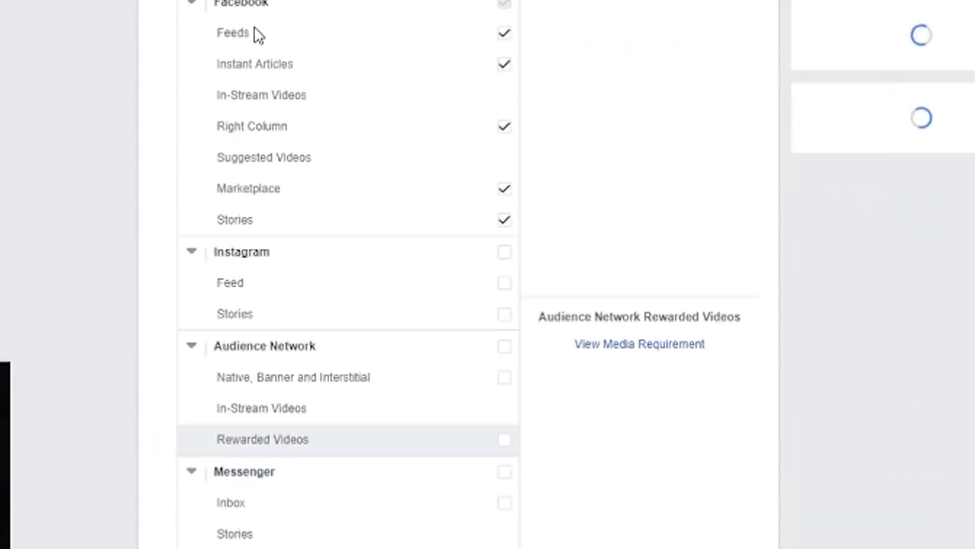
# Step: Exclude Instant Articles, Right Column, Stories and Marketplace from the Facebook placements, keeping only Feeds
pyautogui.click(500, 250)
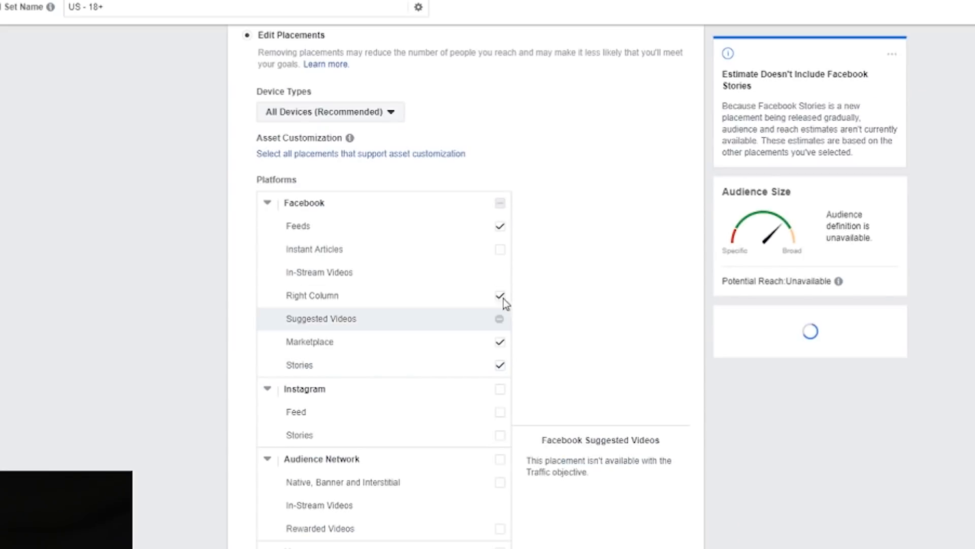
pyautogui.click(503, 298)
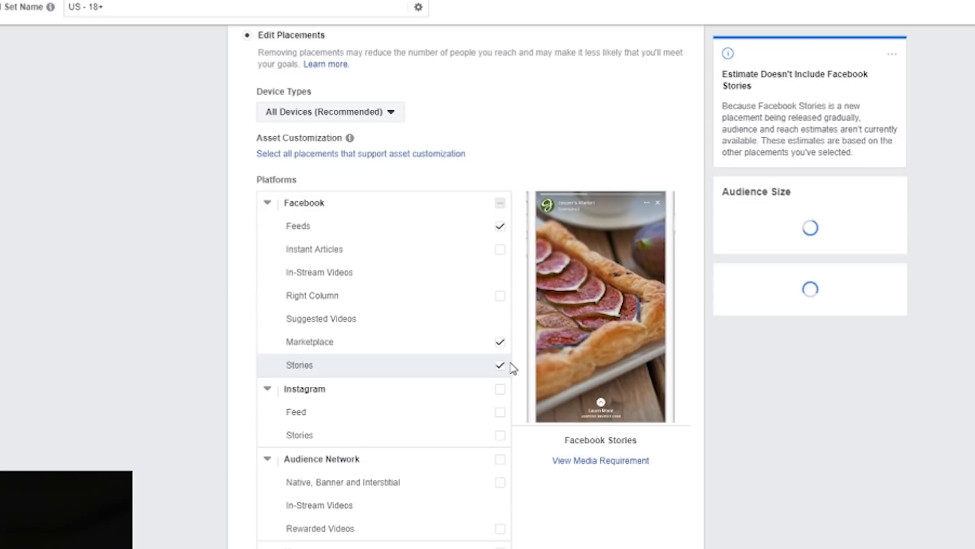
pyautogui.click(499, 365)
pyautogui.click(502, 341)
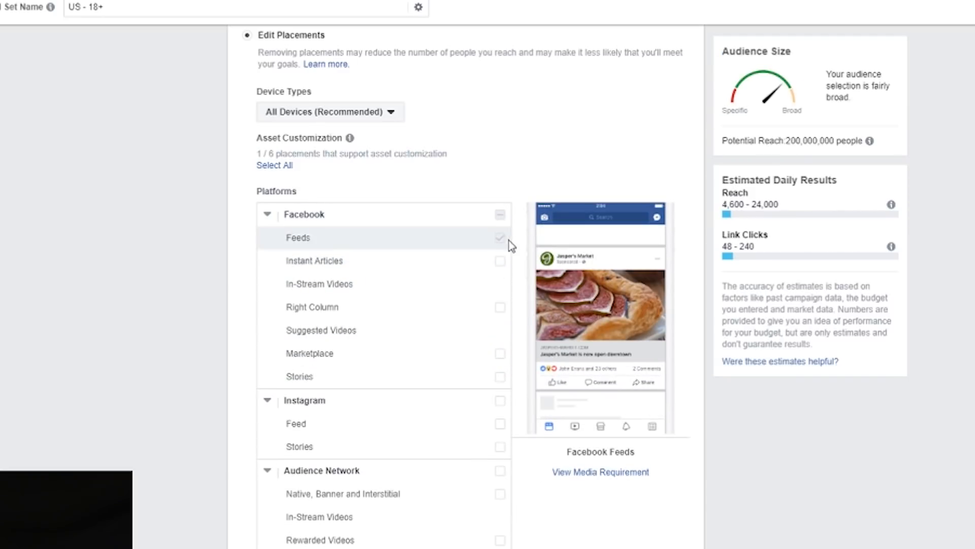
# Step: Leave the ad set's budget and schedule as they are and open the ad's Identity section
pyautogui.scroll(-7, 113, 139)
pyautogui.scroll(-7, 115, 143)
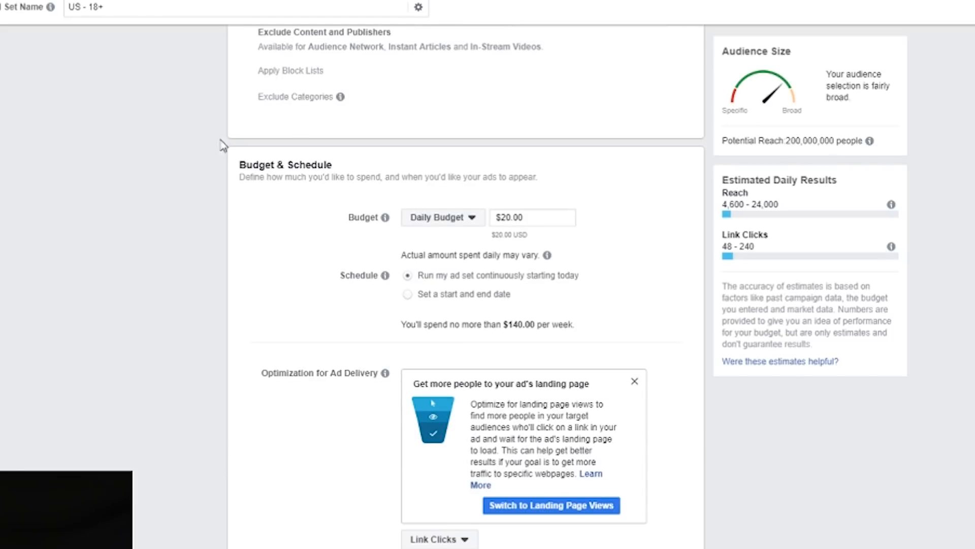
pyautogui.scroll(-3, 324, 158)
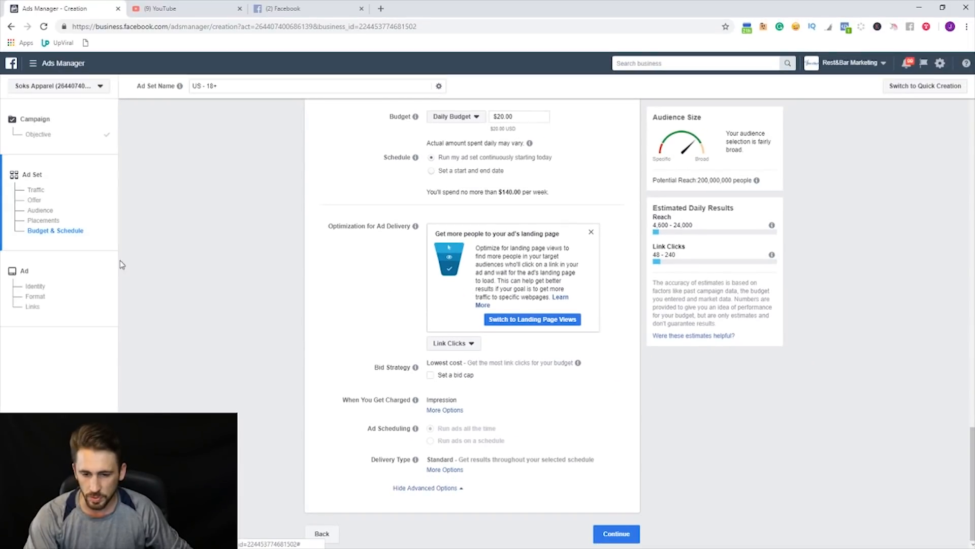
pyautogui.click(38, 287)
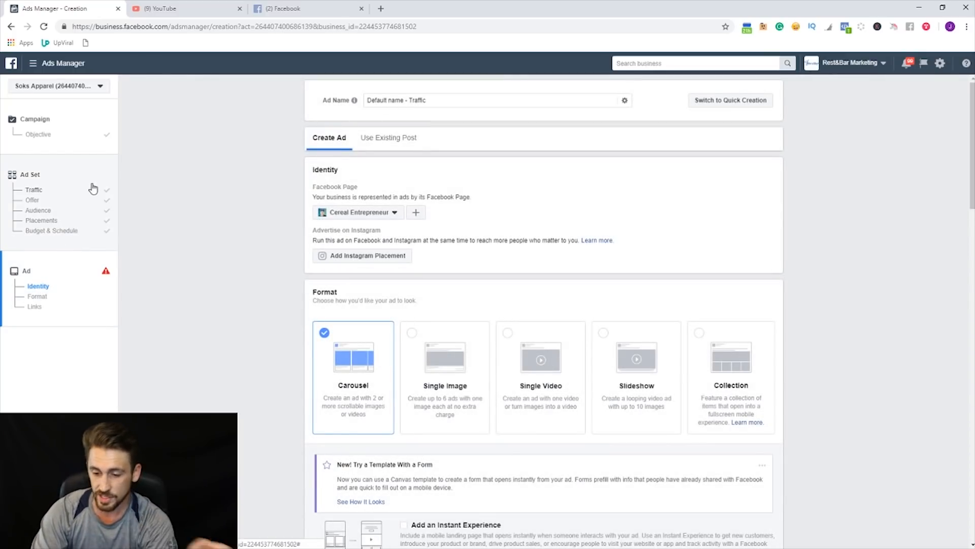
# Step: Examine the ad setup page: the Facebook Page identity, the available ad formats, and the carousel's Links section with its preview
pyautogui.scroll(-8, 297, 293)
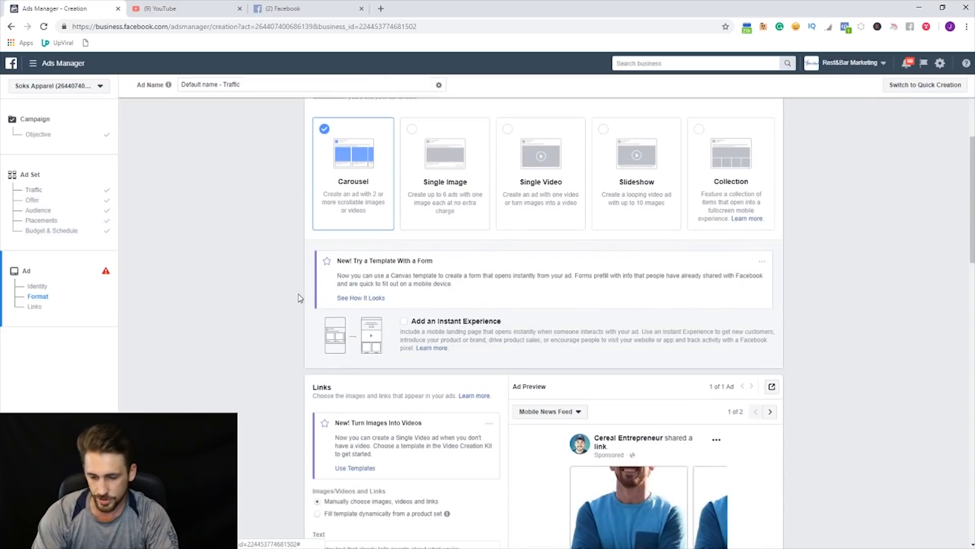
pyautogui.scroll(-9, 245, 260)
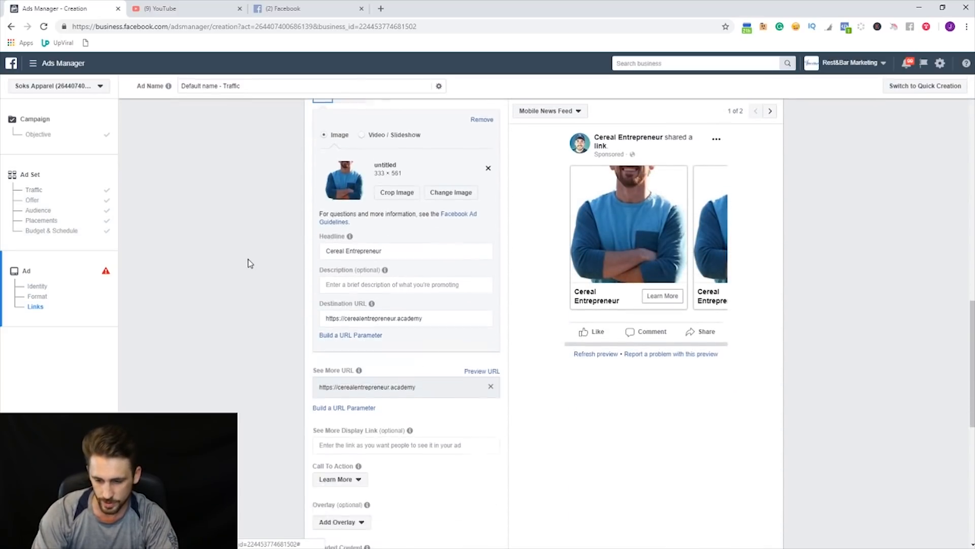
pyautogui.scroll(9, 262, 254)
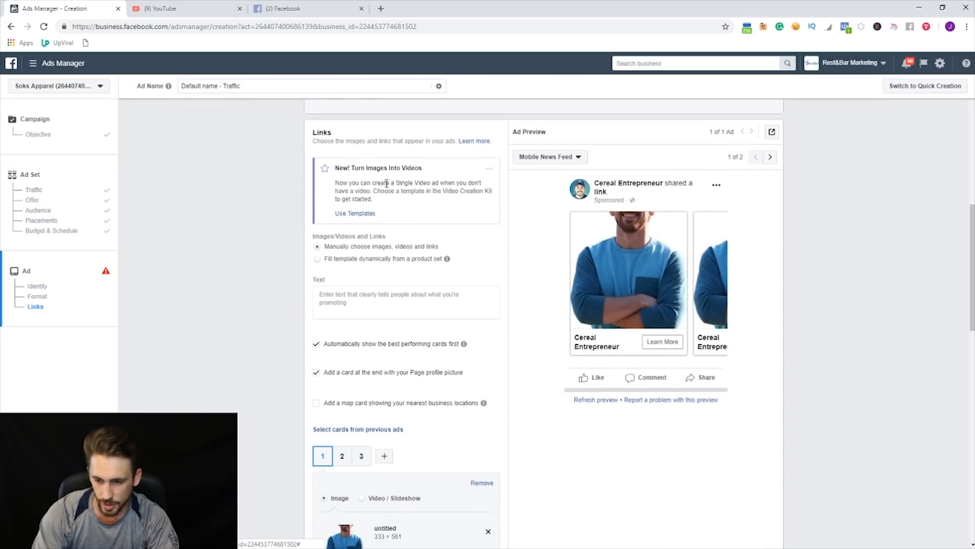
pyautogui.scroll(8, 261, 254)
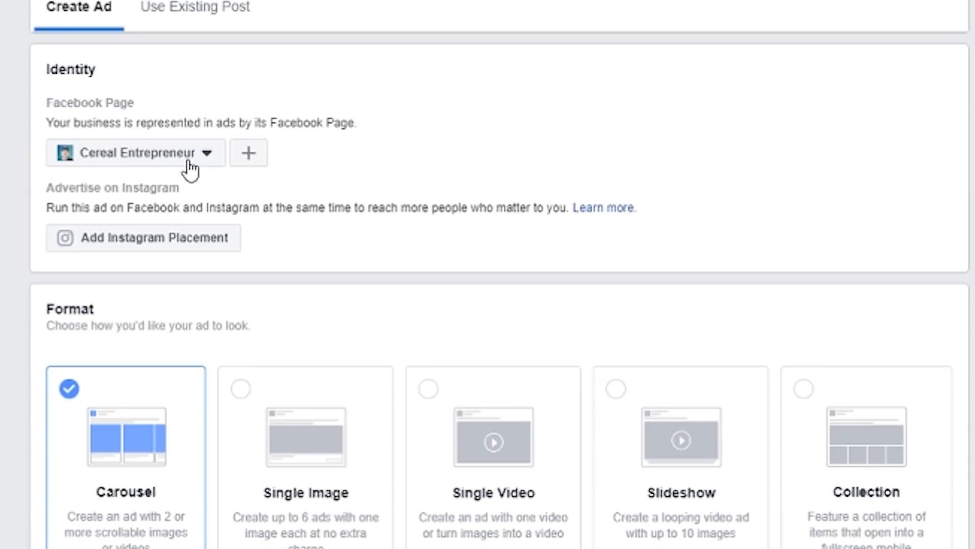
pyautogui.scroll(-5, 336, 284)
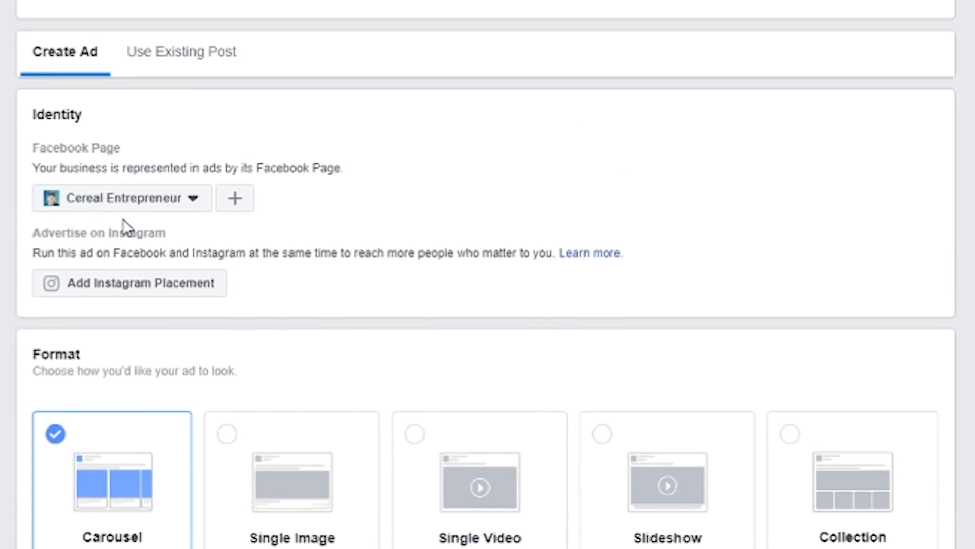
pyautogui.scroll(-5, 167, 209)
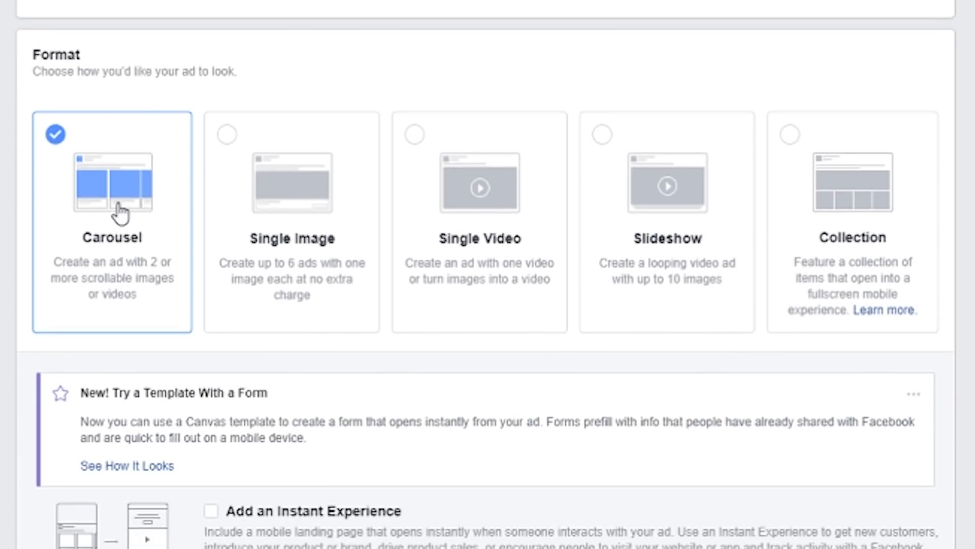
pyautogui.scroll(-7, 113, 283)
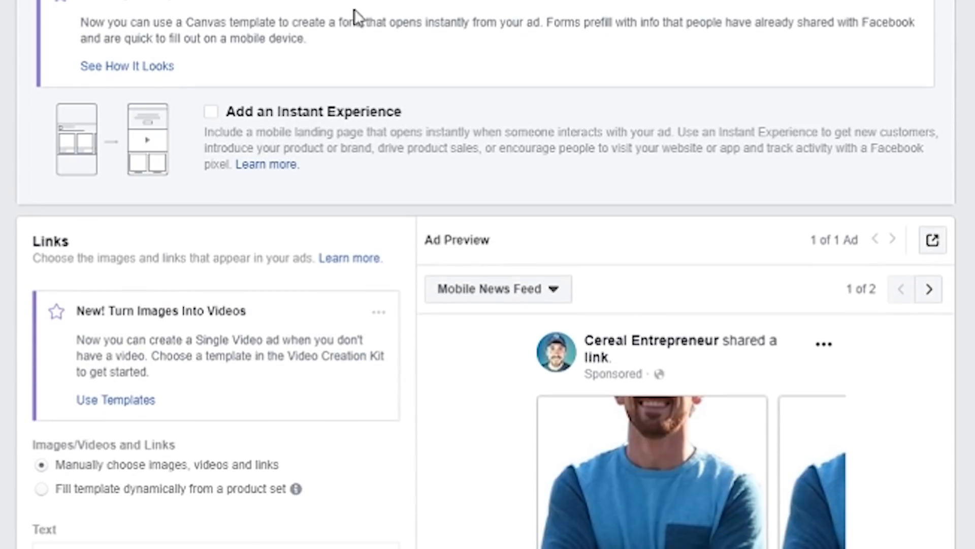
pyautogui.scroll(3, 321, 223)
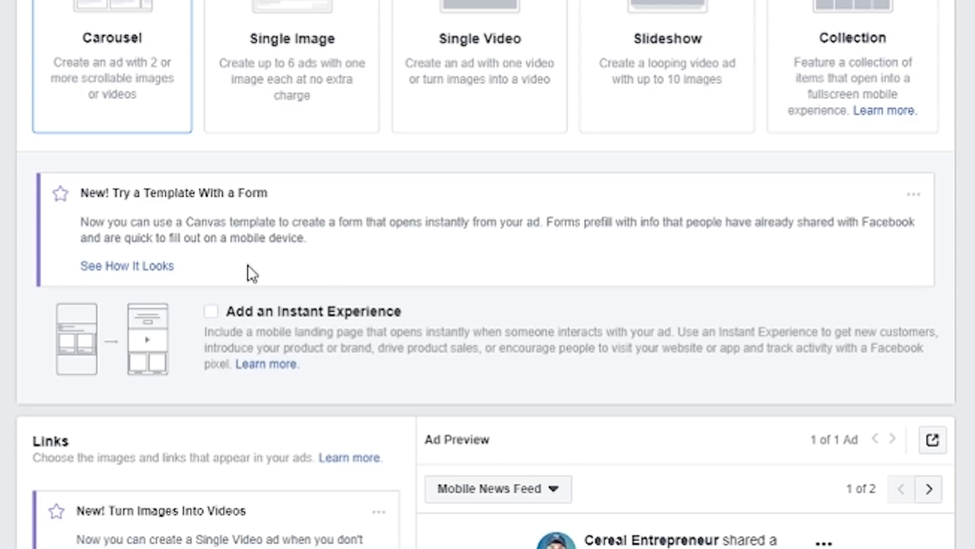
pyautogui.scroll(4, 157, 183)
pyautogui.scroll(-7, 196, 191)
pyautogui.scroll(-3, 729, 499)
pyautogui.scroll(3, 625, 436)
pyautogui.scroll(6, 608, 480)
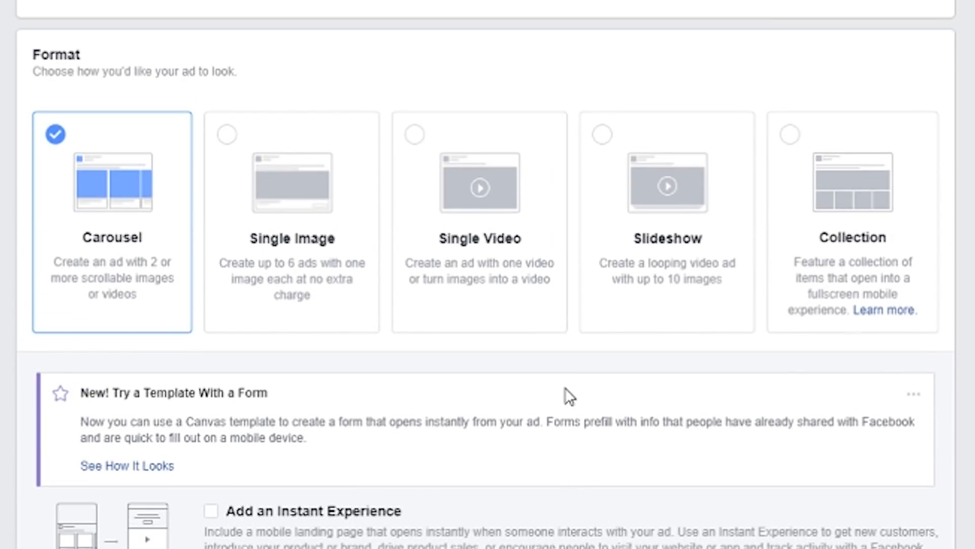
pyautogui.scroll(-3, 251, 283)
pyautogui.scroll(-3, 10, 181)
pyautogui.scroll(-2, 26, 175)
pyautogui.scroll(-1, 142, 251)
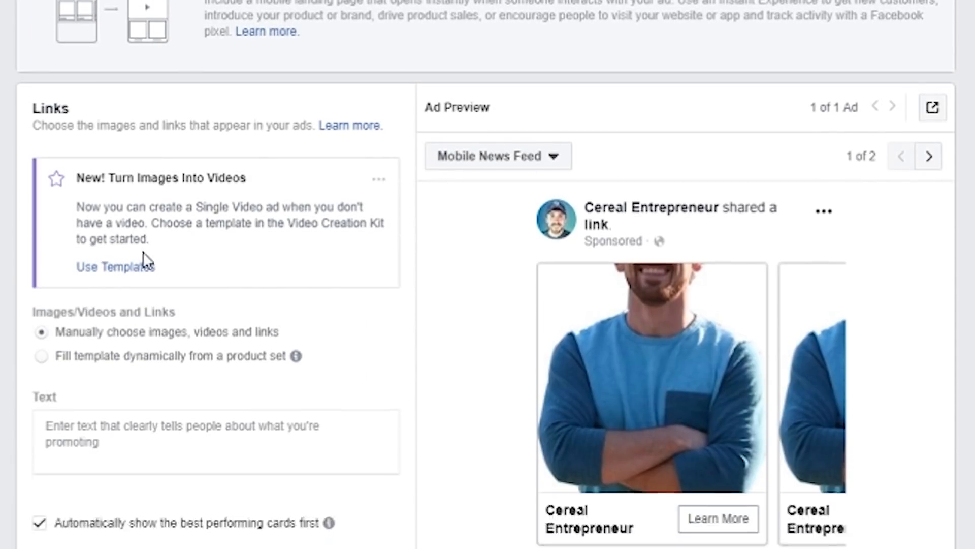
# Step: Remove the image from the first carousel card and highlight the recommended image specifications
pyautogui.scroll(-3, 142, 251)
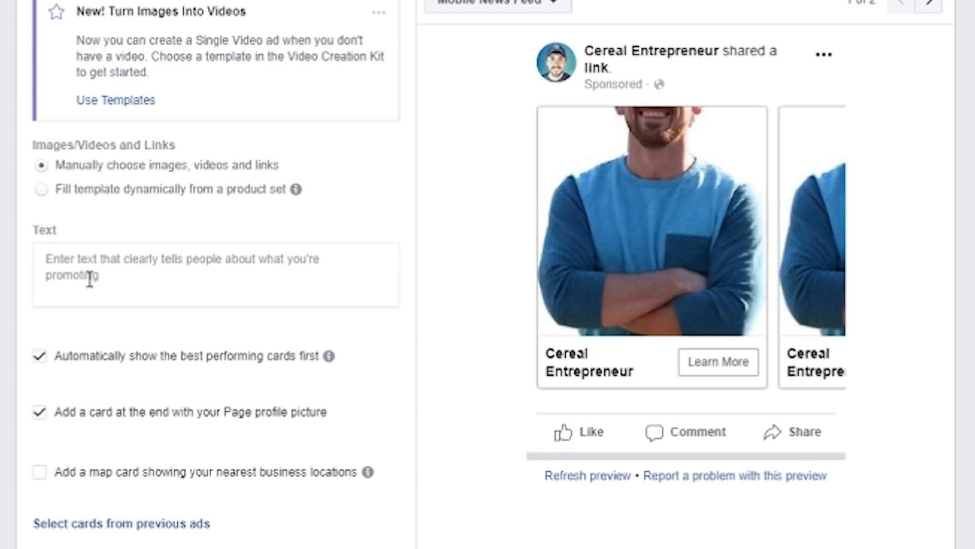
pyautogui.scroll(-6, 90, 279)
pyautogui.scroll(-2, 136, 272)
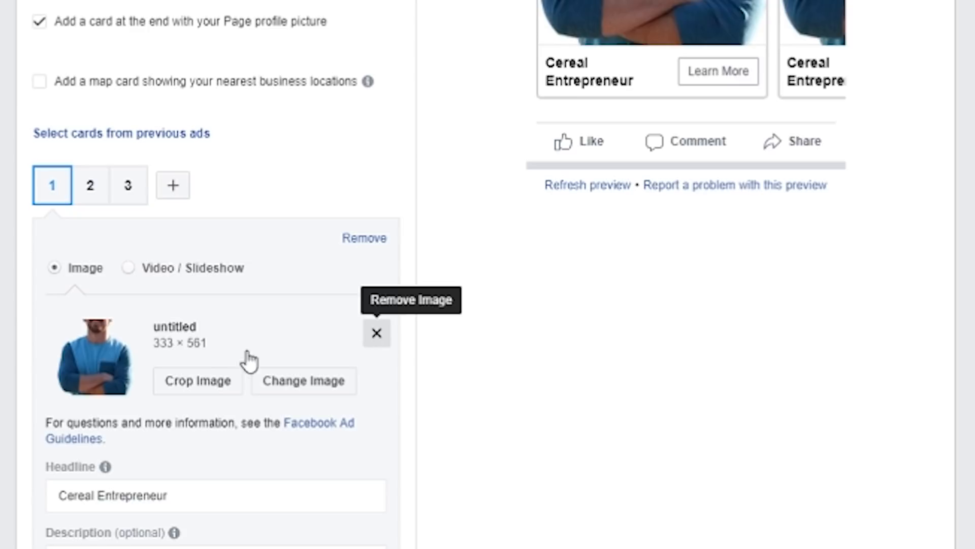
pyautogui.click(376, 333)
pyautogui.scroll(-4, 182, 335)
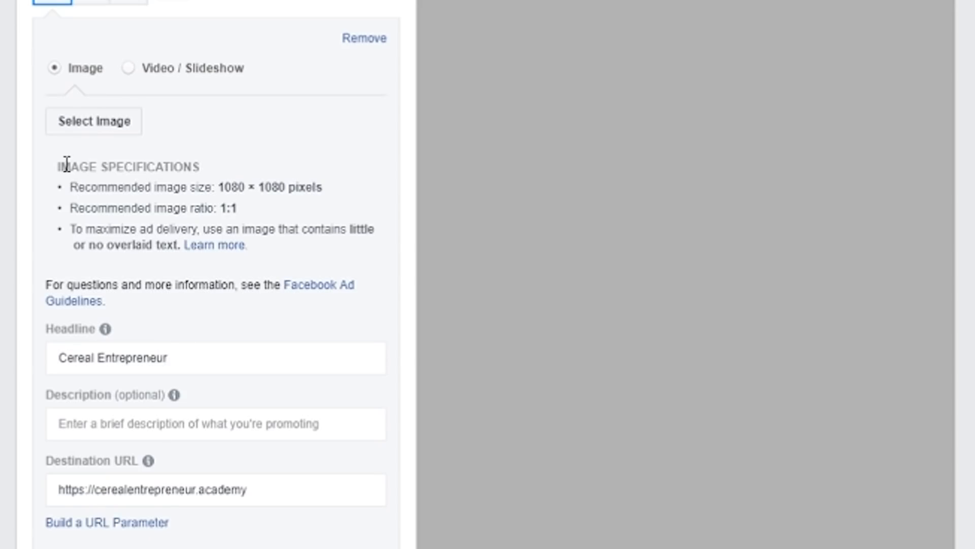
pyautogui.moveTo(56, 167); pyautogui.dragTo(274, 251)
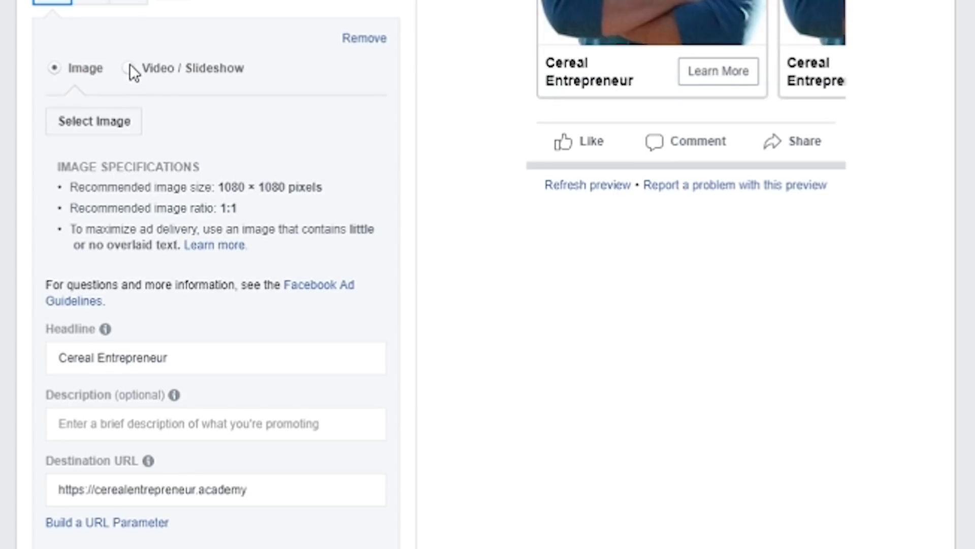
# Step: Switch the first carousel card's media to Video / Slideshow and review the video and slideshow specifications
pyautogui.click(130, 69)
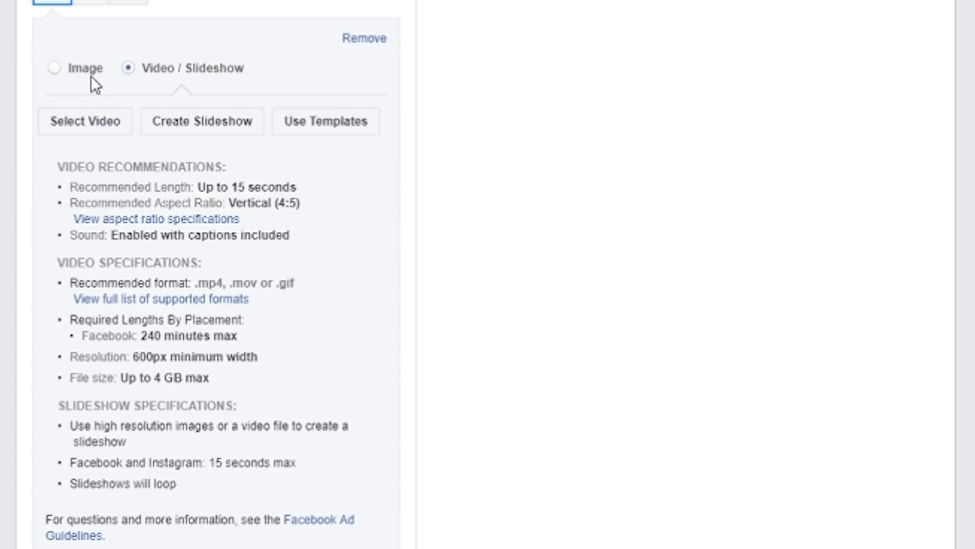
pyautogui.scroll(-2, 220, 165)
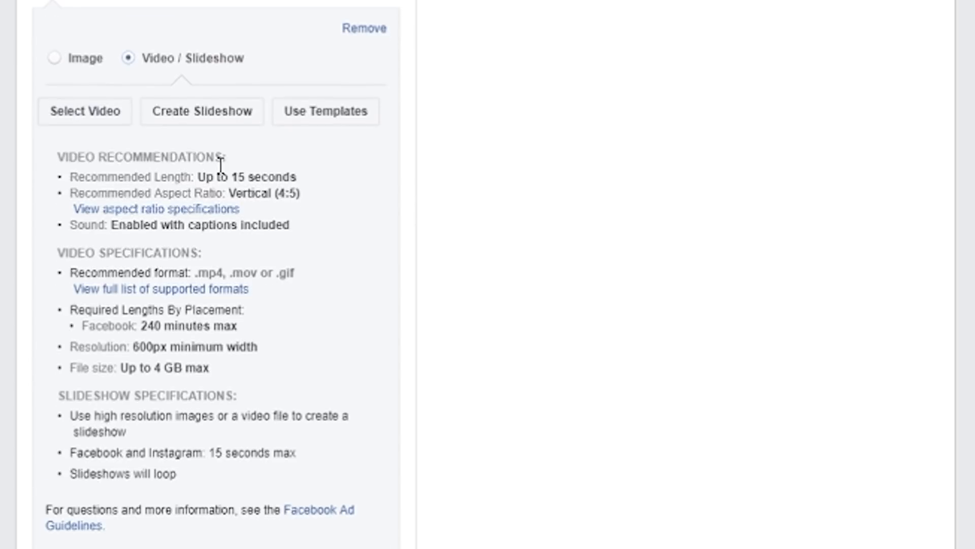
pyautogui.scroll(1, 44, 57)
pyautogui.moveTo(44, 61); pyautogui.dragTo(324, 455)
pyautogui.click(324, 455)
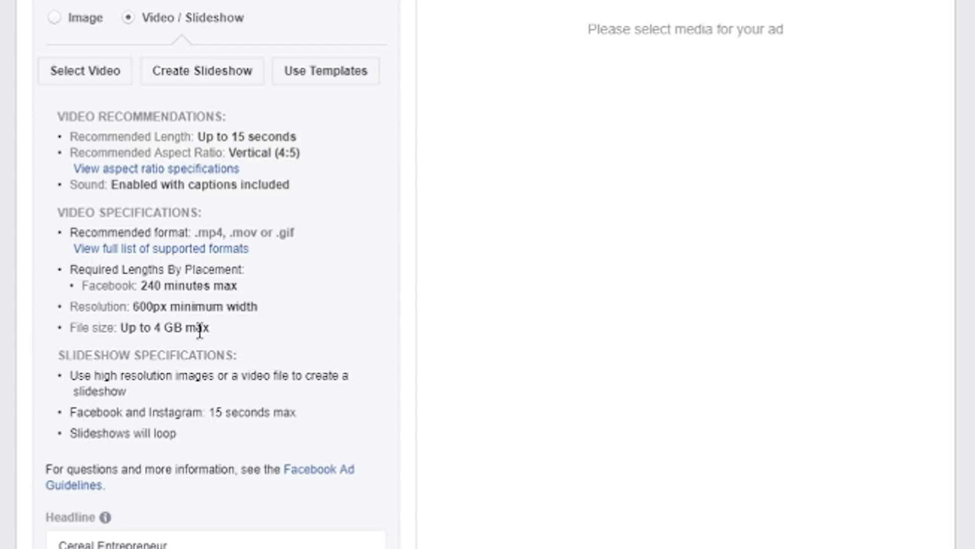
# Step: Select the account video "Instagram Story - Garage.wmv" as the first carousel card's media
pyautogui.scroll(8, 217, 259)
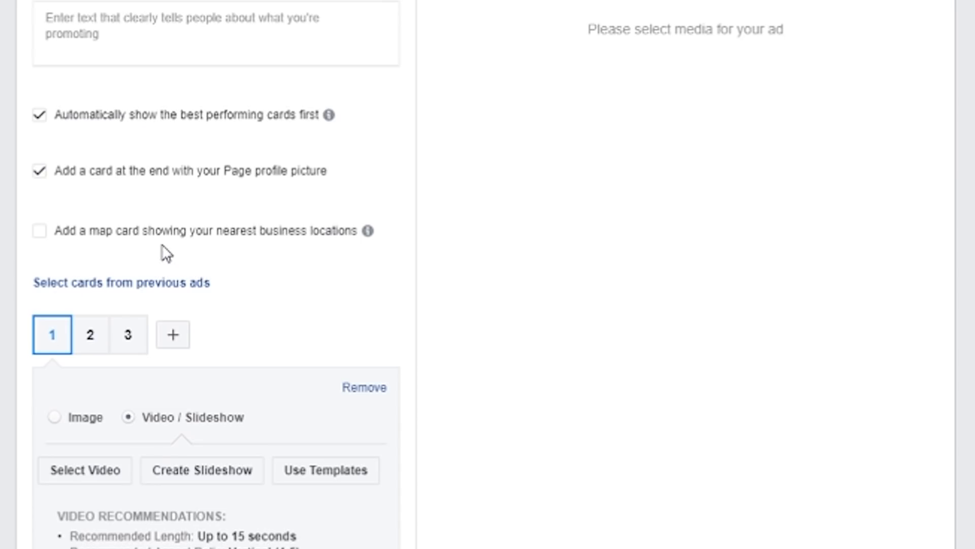
pyautogui.scroll(-2, 59, 446)
pyautogui.click(98, 383)
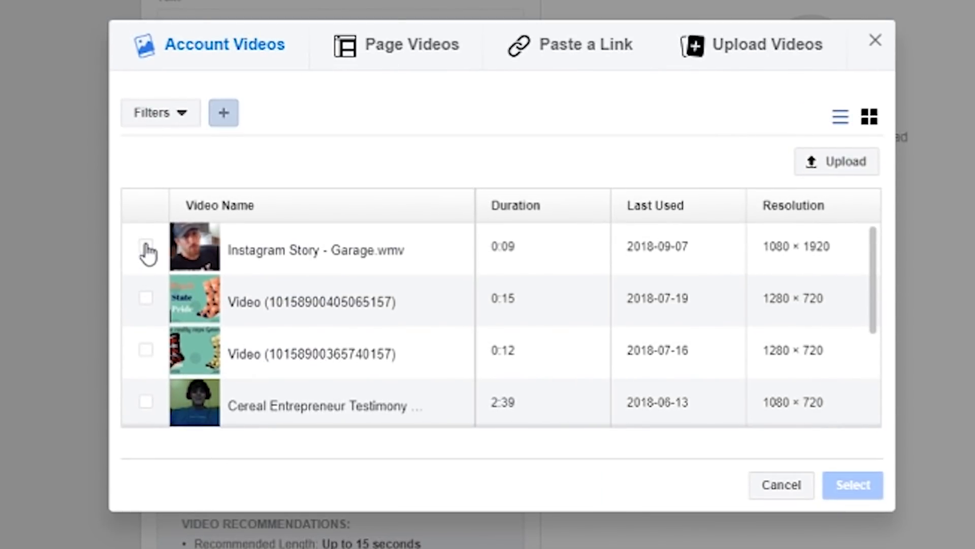
pyautogui.click(146, 248)
pyautogui.click(862, 491)
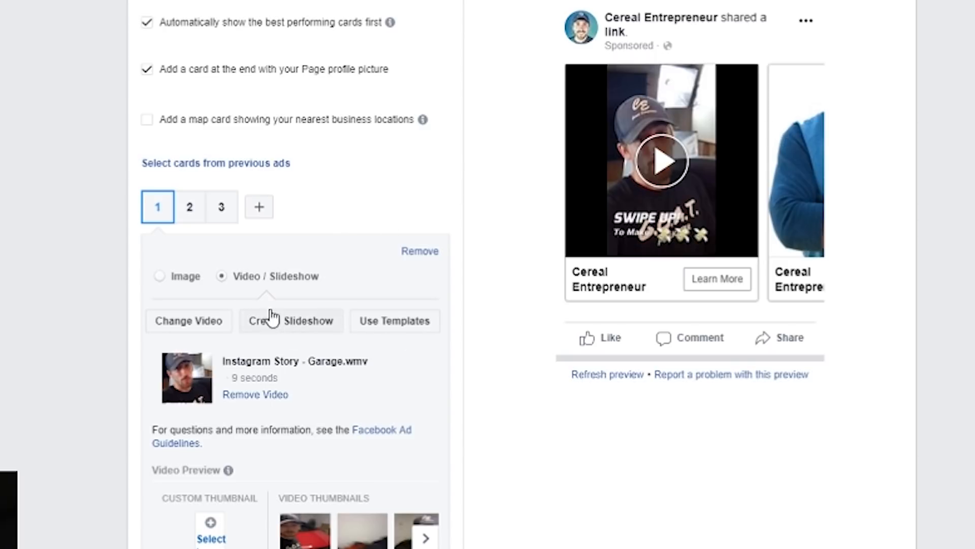
# Step: Switch the second carousel card to Video / Slideshow and give it the account video "Instagram Story - Garage.wmv"
pyautogui.click(190, 209)
pyautogui.click(158, 216)
pyautogui.click(192, 214)
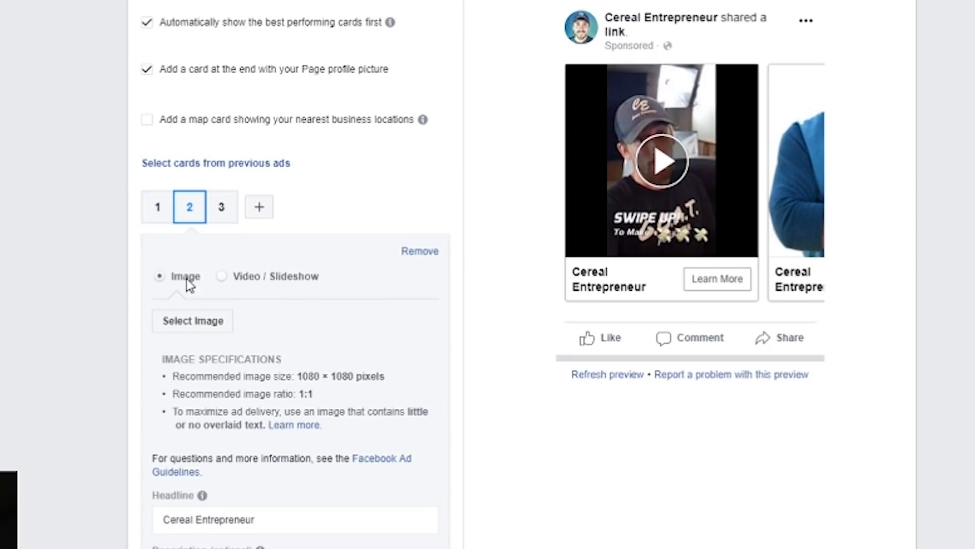
pyautogui.click(189, 335)
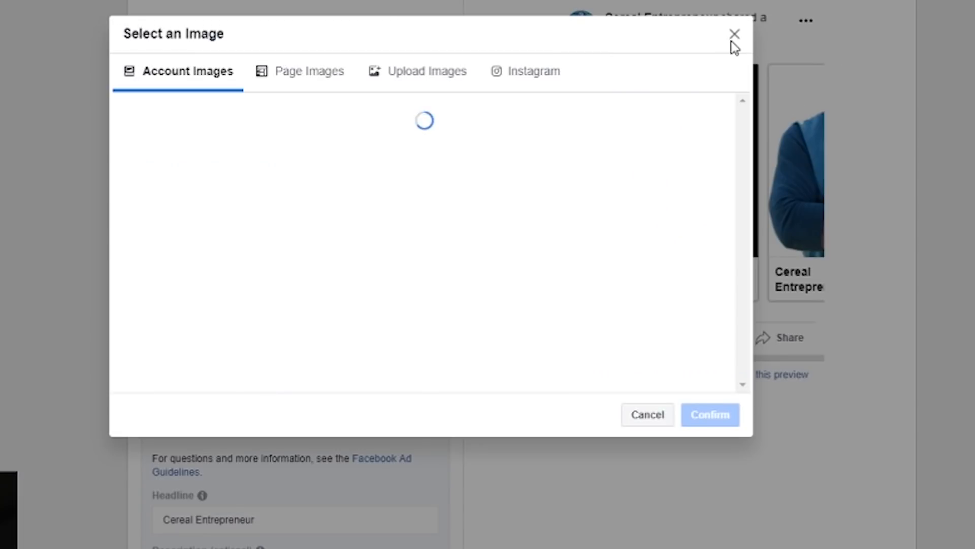
pyautogui.click(733, 37)
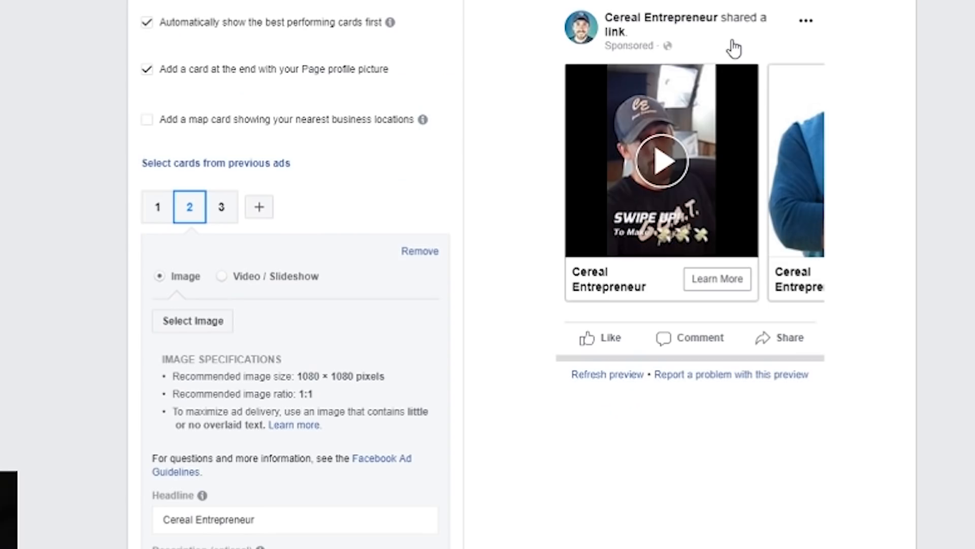
pyautogui.click(224, 276)
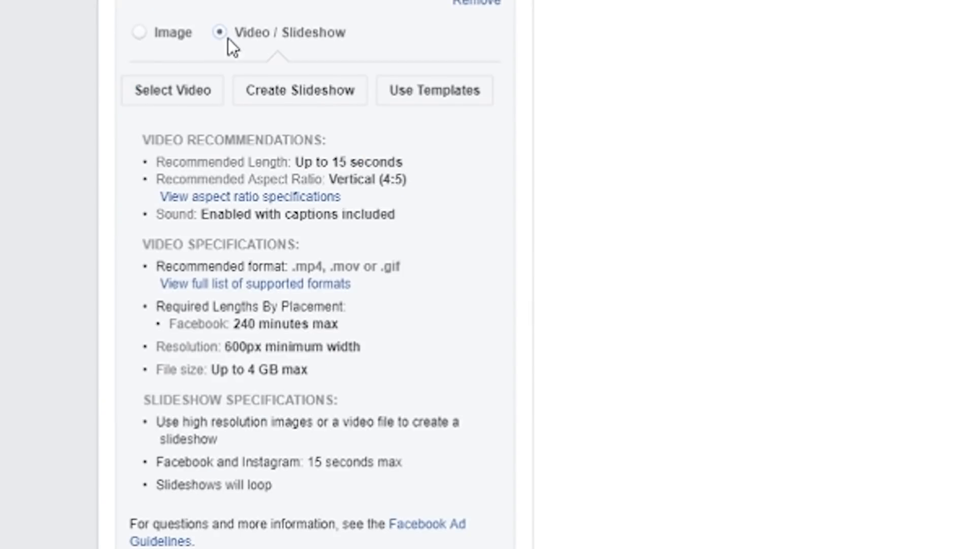
pyautogui.click(190, 95)
pyautogui.click(139, 250)
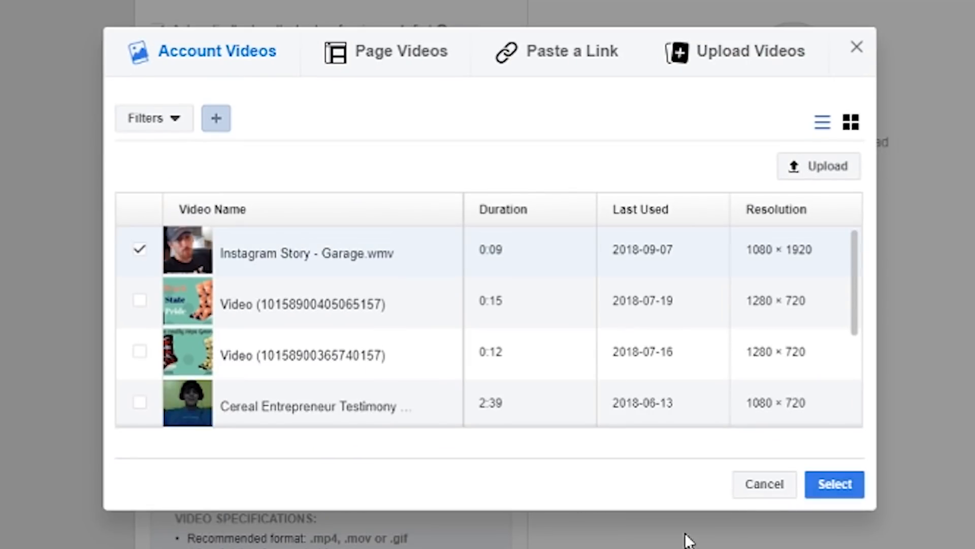
pyautogui.click(833, 484)
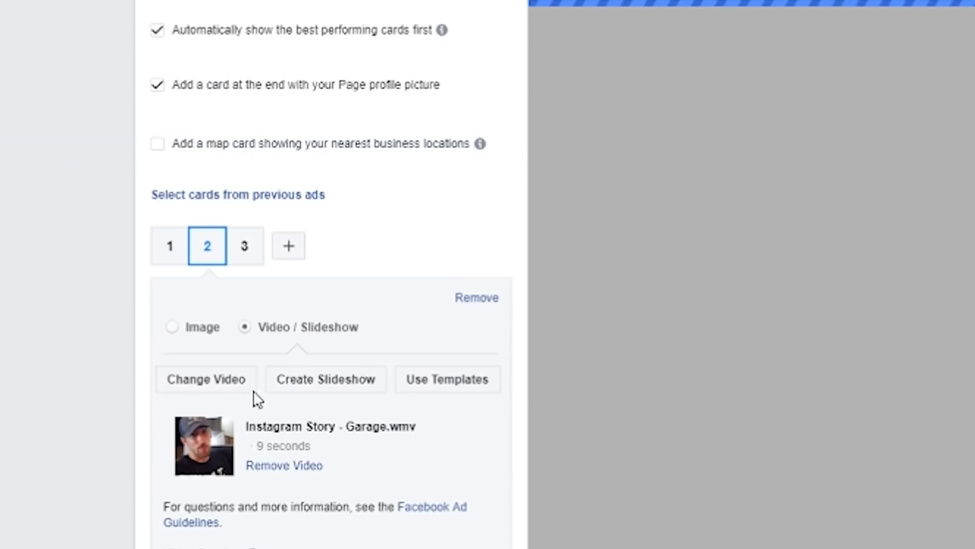
# Step: Switch the third carousel card to Video / Slideshow and give it the account's Cereal Entrepreneur Testimony video
pyautogui.click(243, 249)
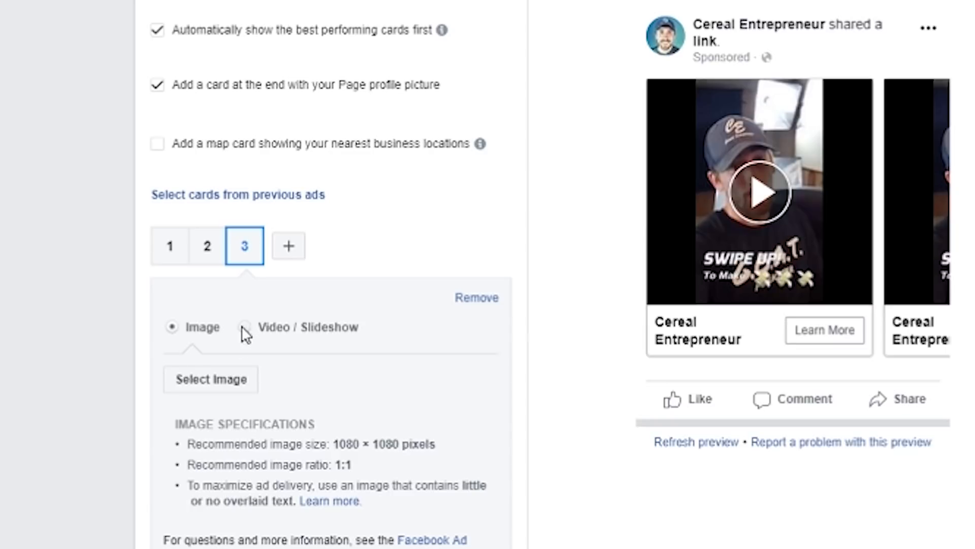
pyautogui.click(245, 327)
pyautogui.click(207, 380)
pyautogui.click(139, 402)
pyautogui.click(825, 487)
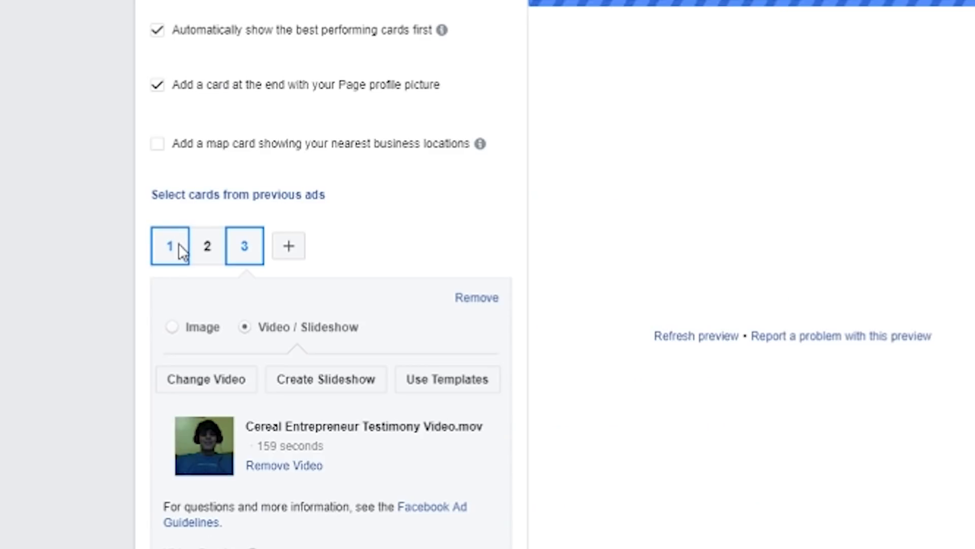
# Step: Review the three cards' media, then preview the ad in Desktop News Feed and page through the carousel to its end card
pyautogui.click(182, 250)
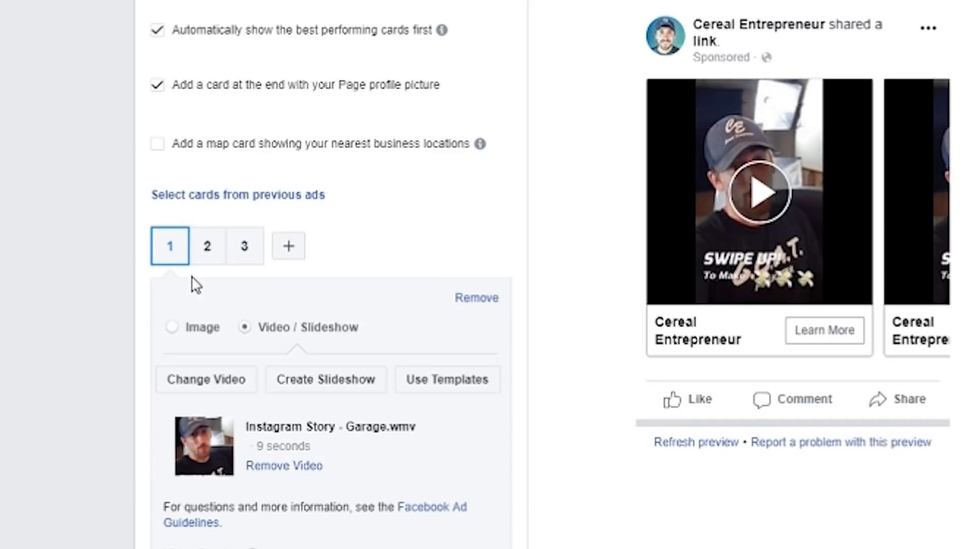
pyautogui.click(208, 250)
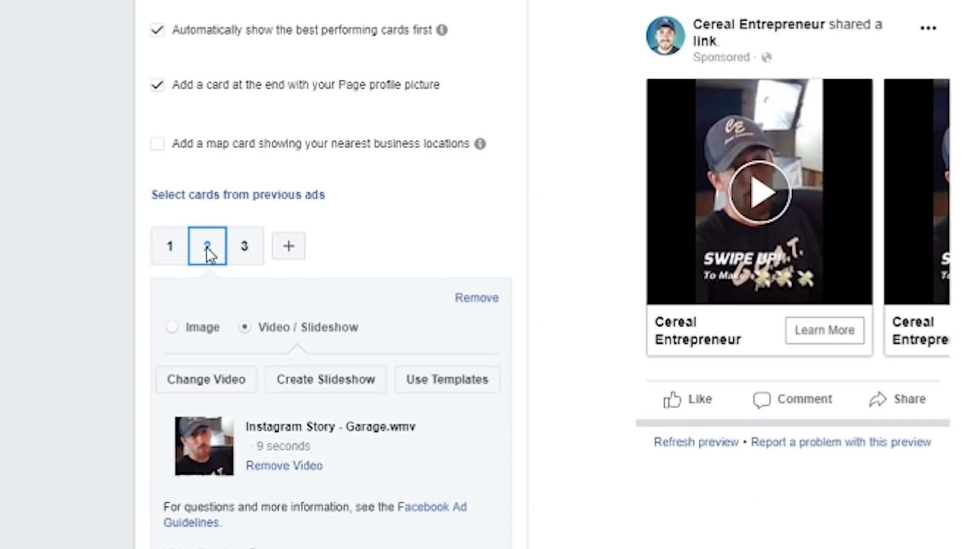
pyautogui.click(242, 254)
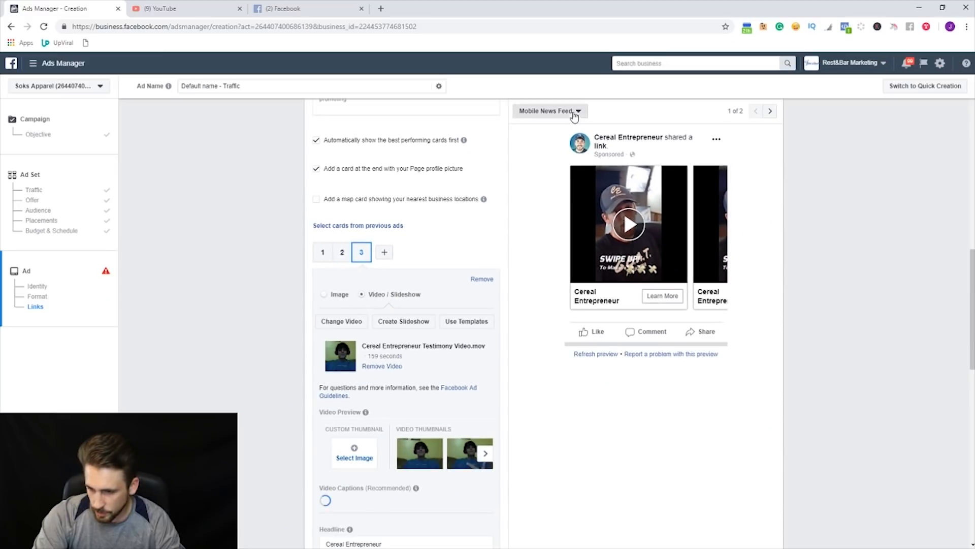
pyautogui.click(574, 112)
pyautogui.click(564, 163)
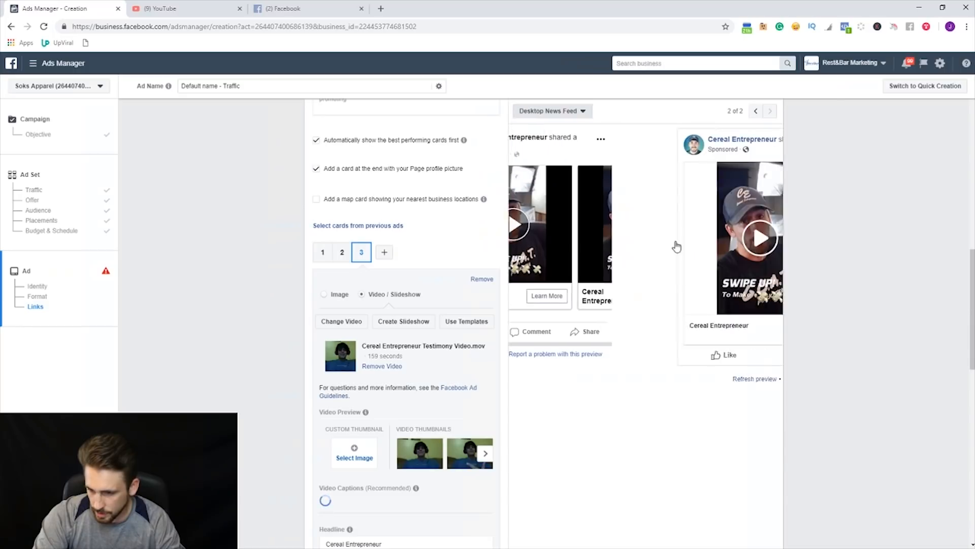
pyautogui.click(765, 254)
pyautogui.click(765, 254)
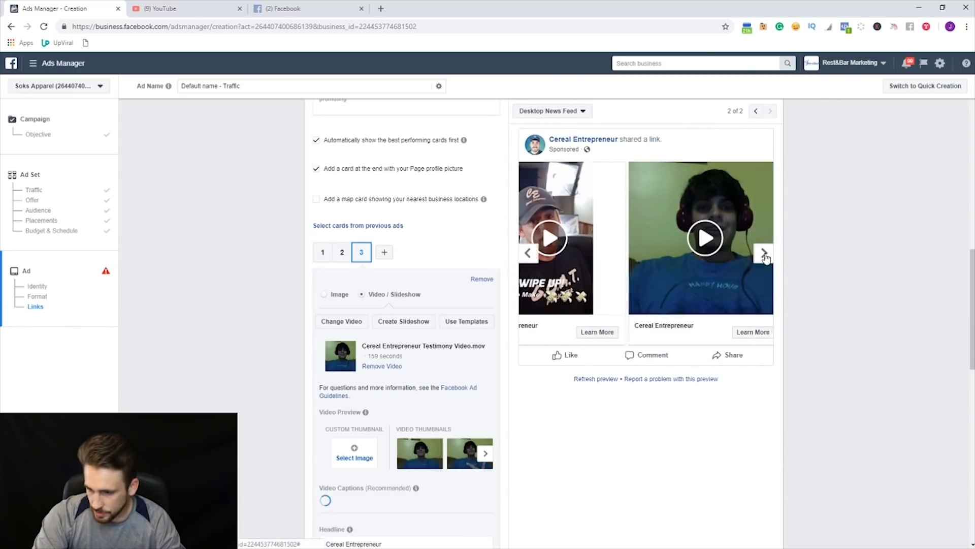
pyautogui.click(765, 256)
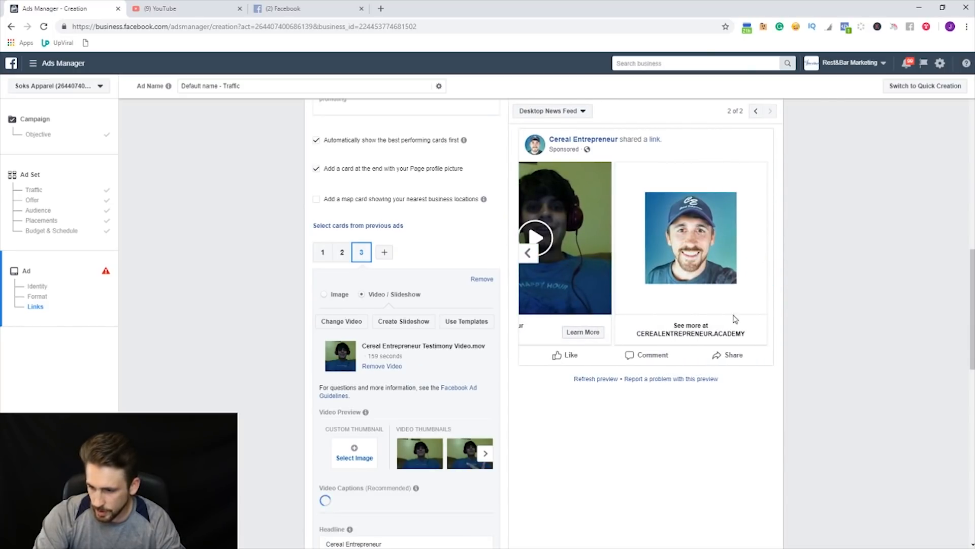
# Step: Try adding a map card with the nearest business locations and moving it to different card positions
pyautogui.scroll(1, 331, 239)
pyautogui.scroll(1, 331, 238)
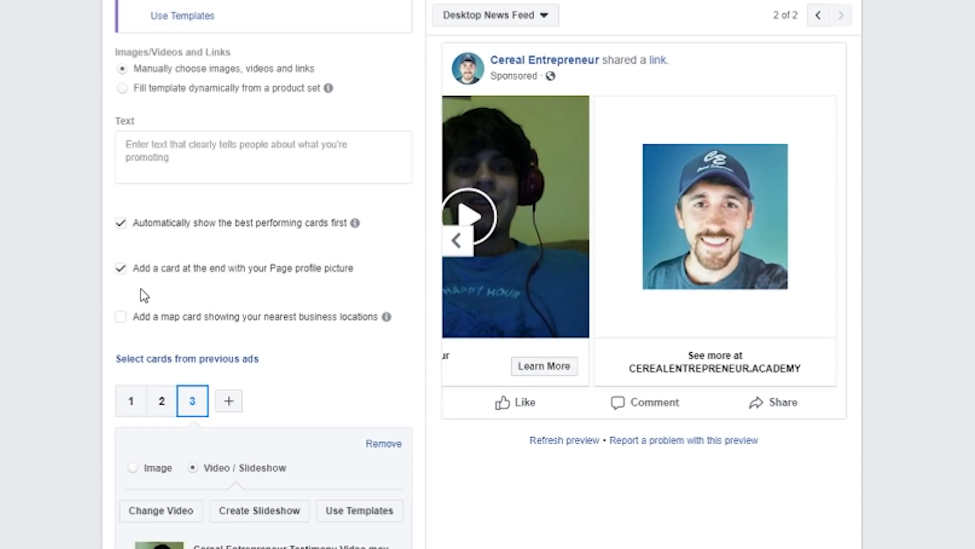
pyautogui.scroll(-2, 157, 269)
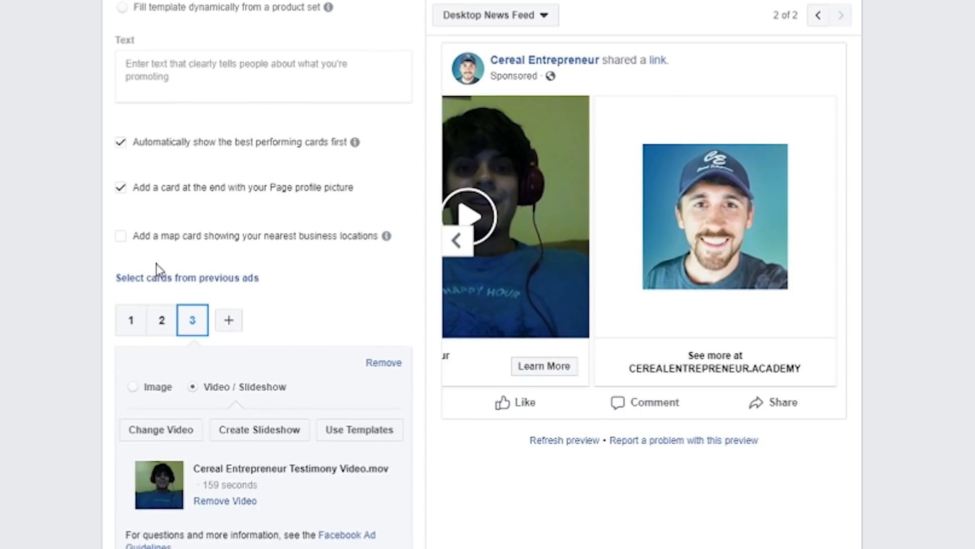
pyautogui.click(120, 236)
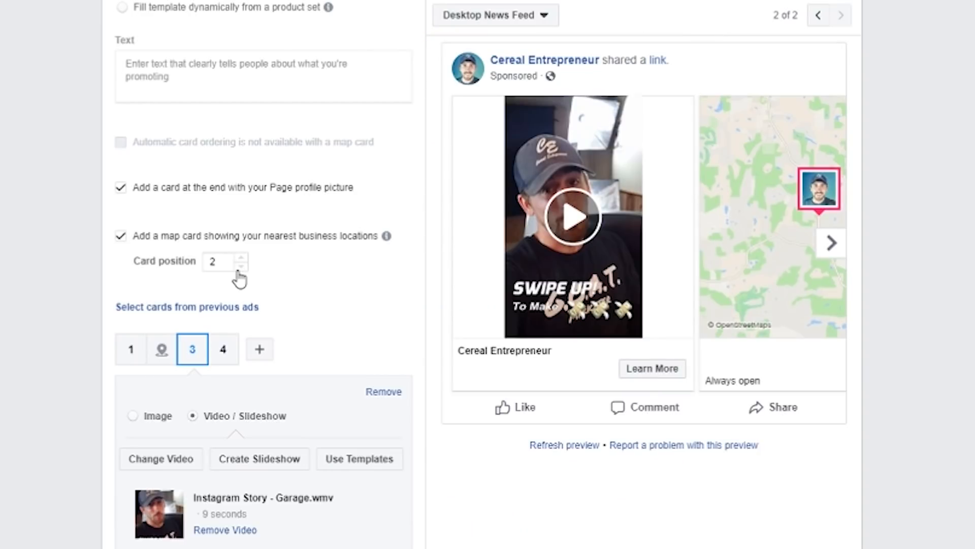
pyautogui.click(241, 266)
pyautogui.click(240, 258)
pyautogui.click(240, 265)
pyautogui.click(241, 258)
# Step: Remove the map card and re-enable automatically showing the best performing cards first
pyautogui.click(121, 236)
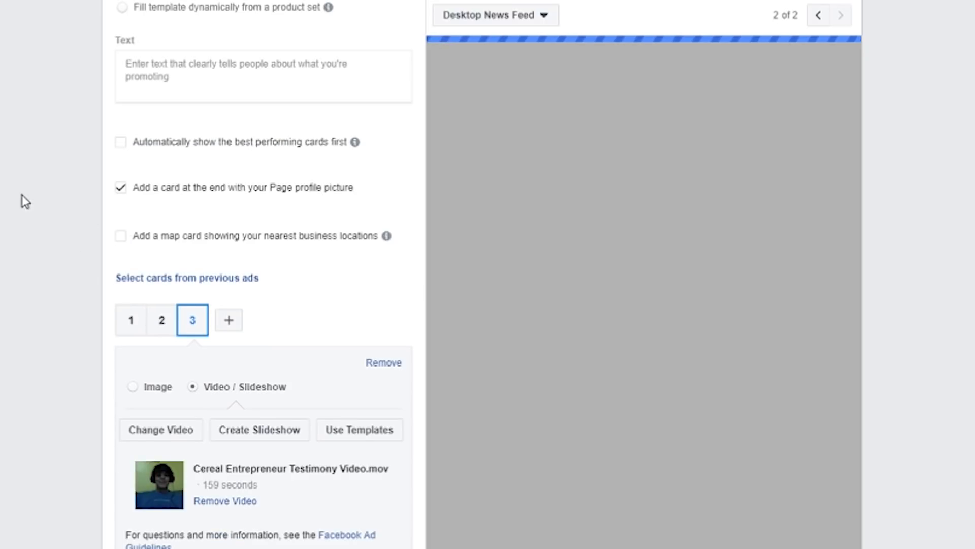
pyautogui.click(116, 144)
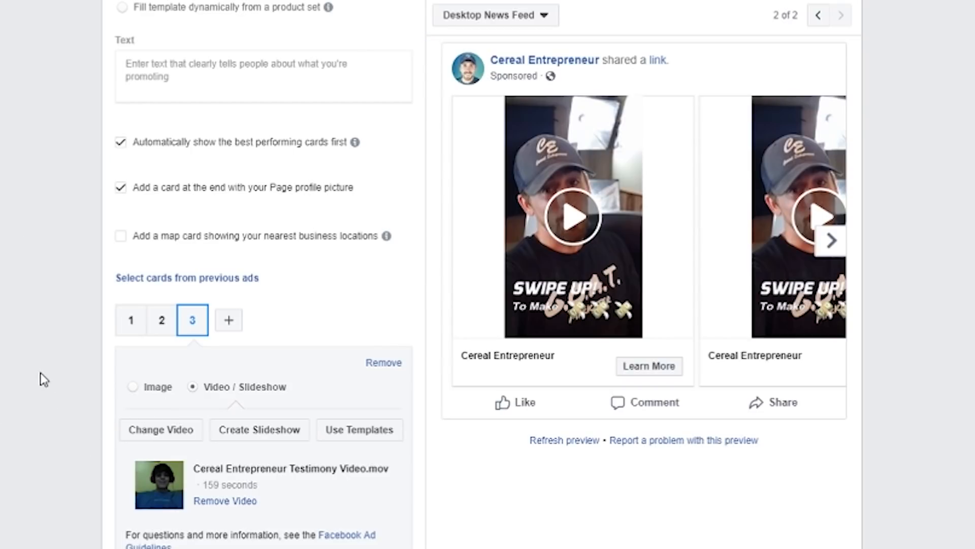
# Step: Replace the first card's headline with the customer's first name followed by "Made $5,000+ In 2 MONTHS!"
pyautogui.scroll(-5, 95, 338)
pyautogui.scroll(-3, 122, 457)
pyautogui.scroll(3, 109, 390)
pyautogui.click(134, 82)
pyautogui.scroll(-2, 274, 513)
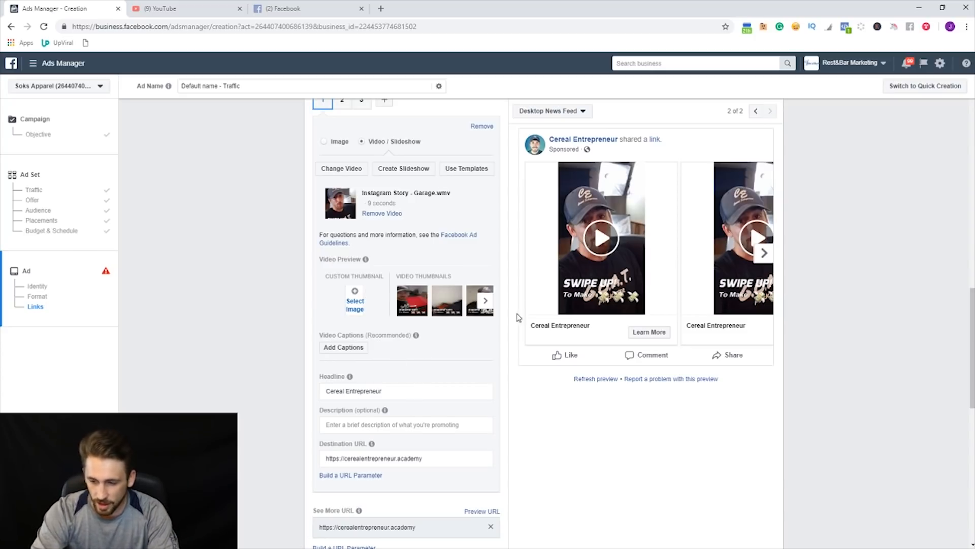
pyautogui.moveTo(451, 391); pyautogui.dragTo(289, 379)
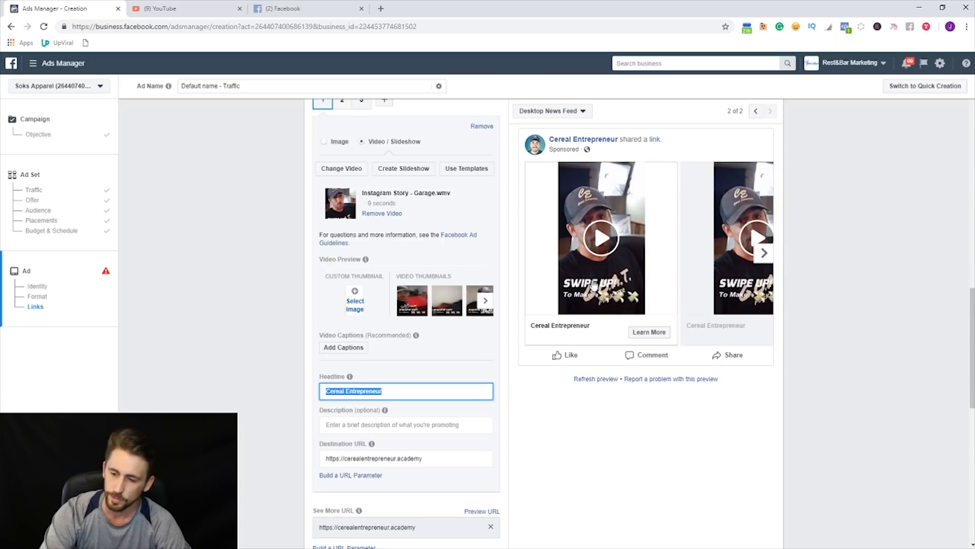
pyautogui.moveTo(406, 391); pyautogui.dragTo(285, 354)
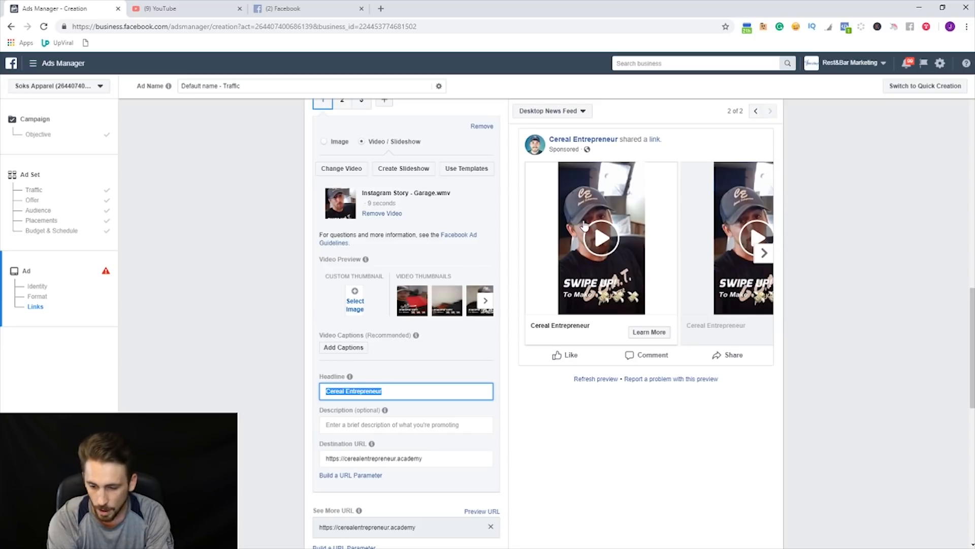
pyautogui.write('Jhg')
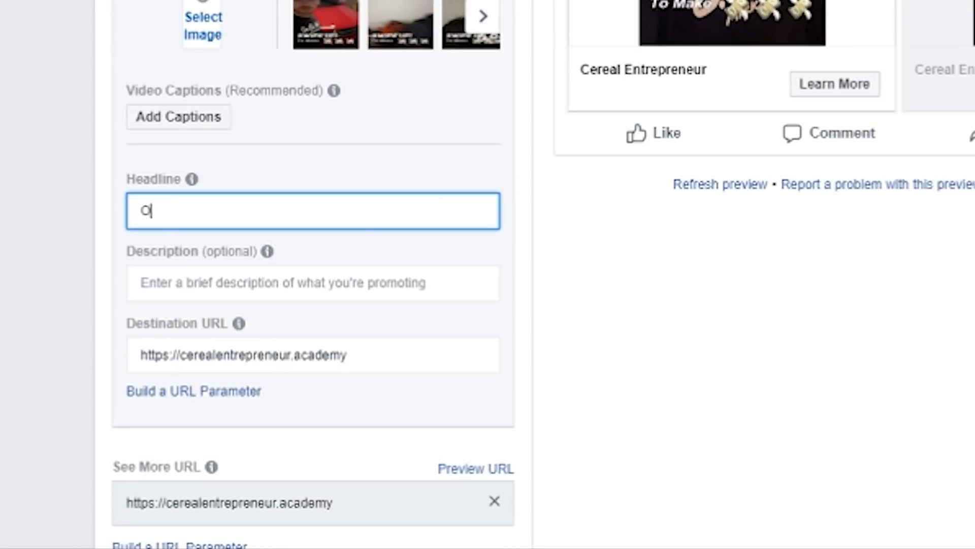
pyautogui.press('BackSpace')
pyautogui.press('BackSpace')
pyautogui.write('ogh')
pyautogui.press('BackSpace')
pyautogui.press('BackSpace')
pyautogui.write('hn Made $')
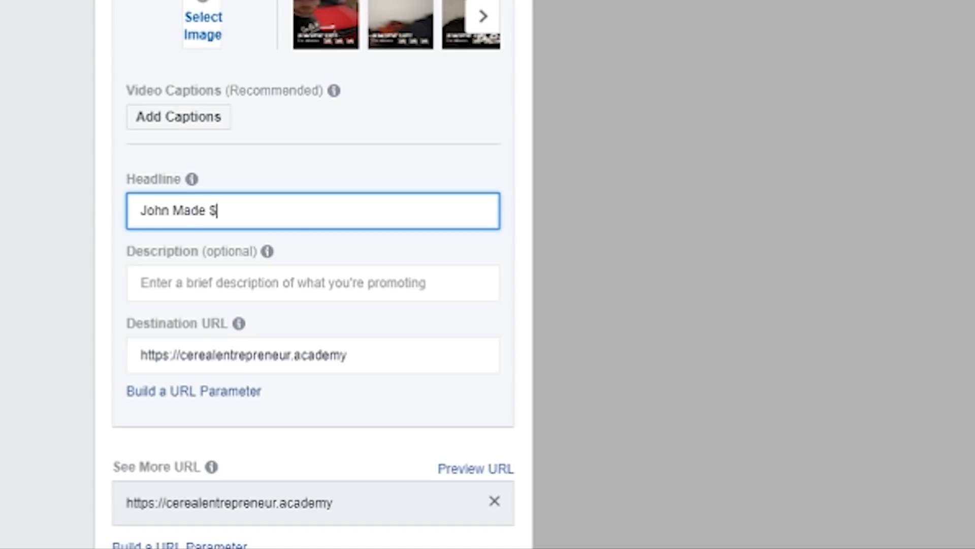
pyautogui.write('5,000+ In 2 MONTHS')
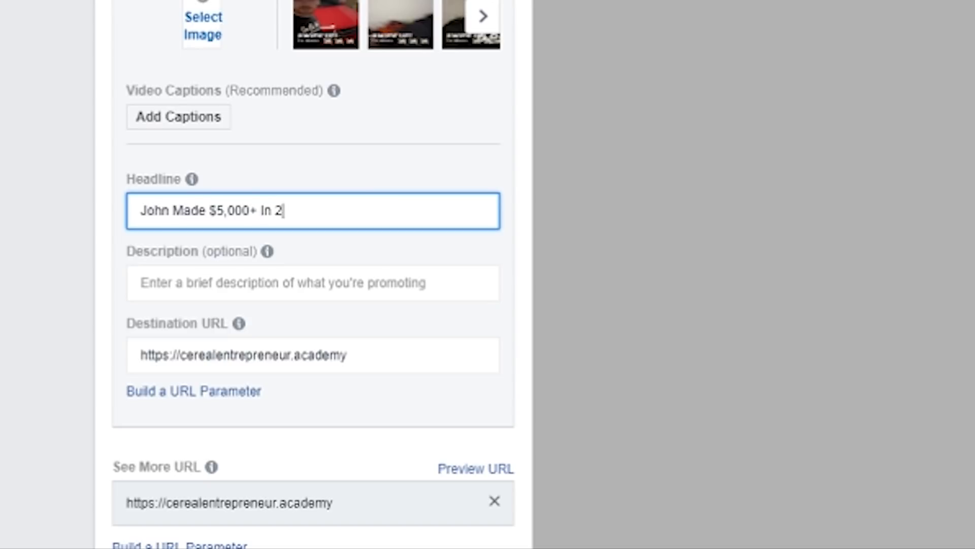
pyautogui.write('!')
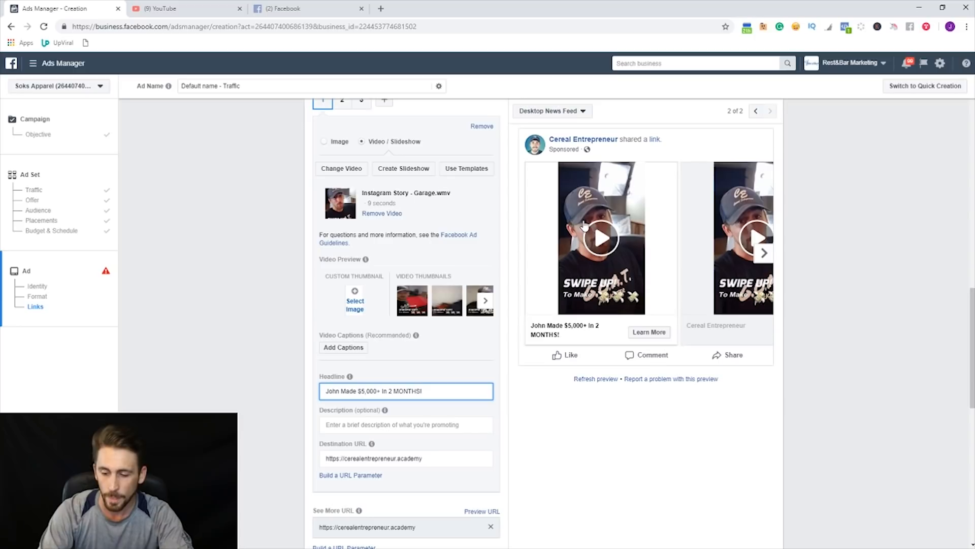
# Step: Fill in the first card's description: customer's first name plus "joined the Cereal Entrepreneur Academy and Landed his first client in just 2 months for $5,000+!"
pyautogui.click(377, 432)
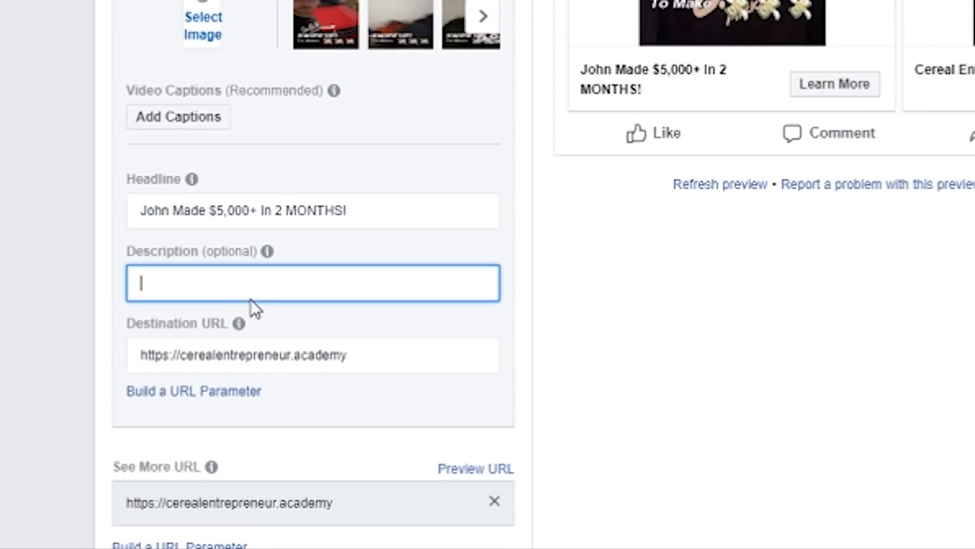
pyautogui.write('John joing')
pyautogui.press('BackSpace')
pyautogui.write('ed the Cereal')
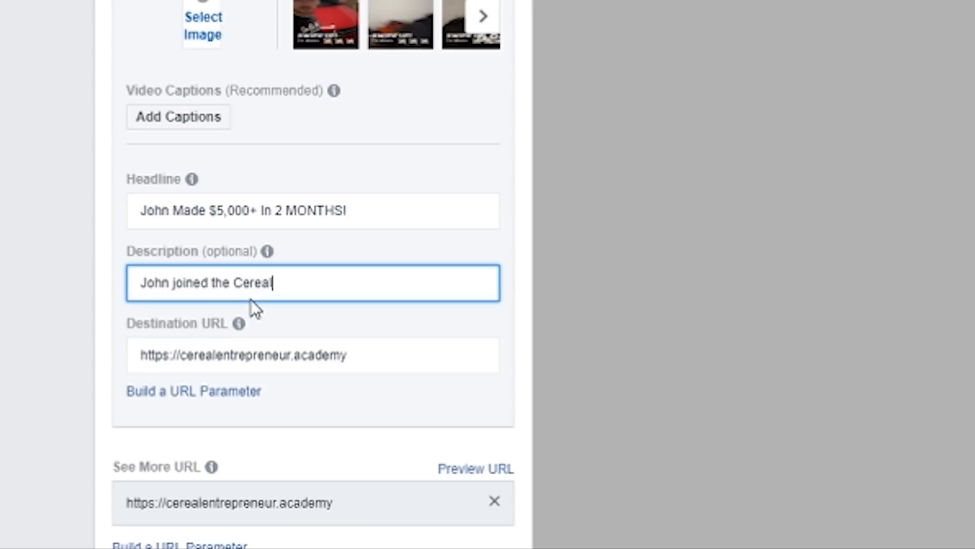
pyautogui.write(' Entreprenuer Ad')
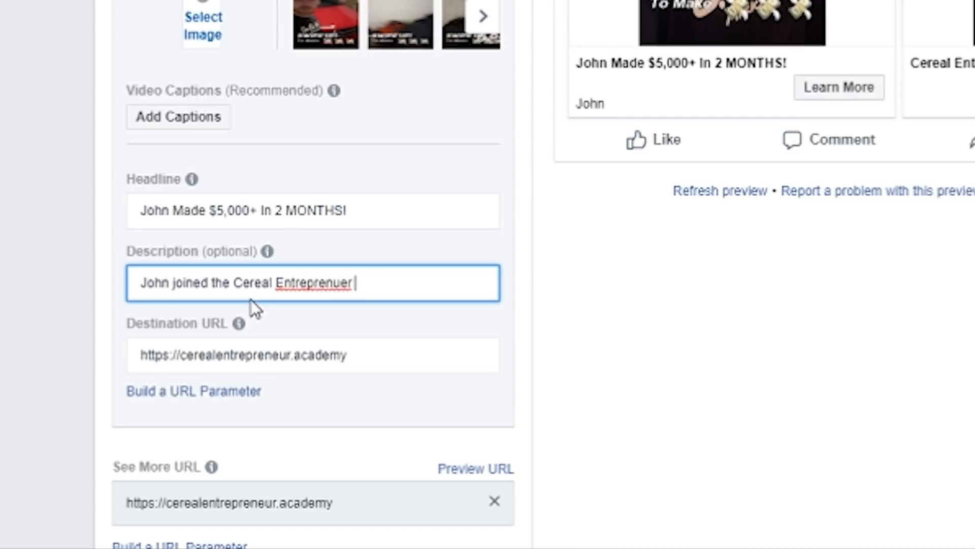
pyautogui.press('BackSpace')
pyautogui.press('BackSpace')
pyautogui.press('BackSpace')
pyautogui.press('BackSpace')
pyautogui.press('BackSpace')
pyautogui.press('BackSpace')
pyautogui.press('BackSpace')
pyautogui.press('BackSpace')
pyautogui.write('eneur Acade')
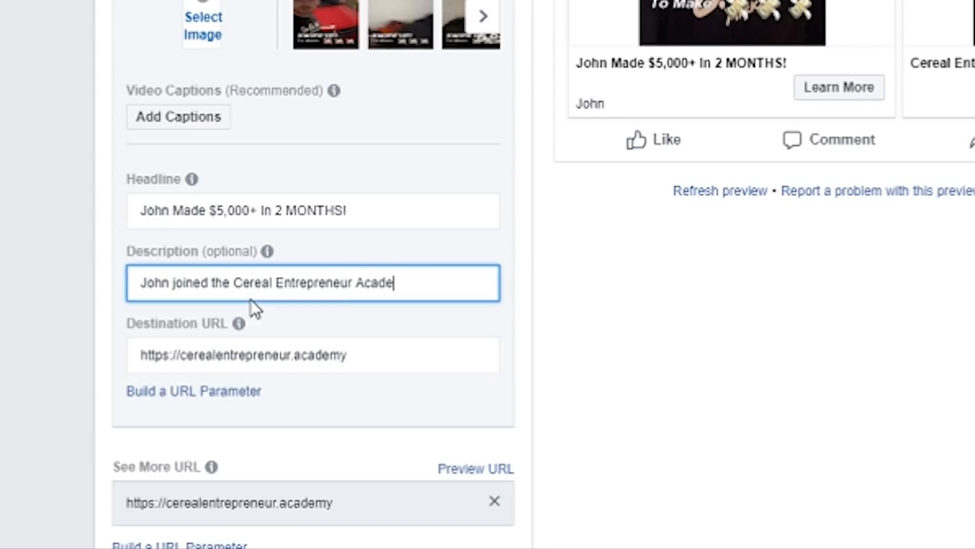
pyautogui.write('my and Lna')
pyautogui.press('BackSpace')
pyautogui.press('BackSpace')
pyautogui.write('adn')
pyautogui.press('BackSpace')
pyautogui.press('BackSpace')
pyautogui.write('nded')
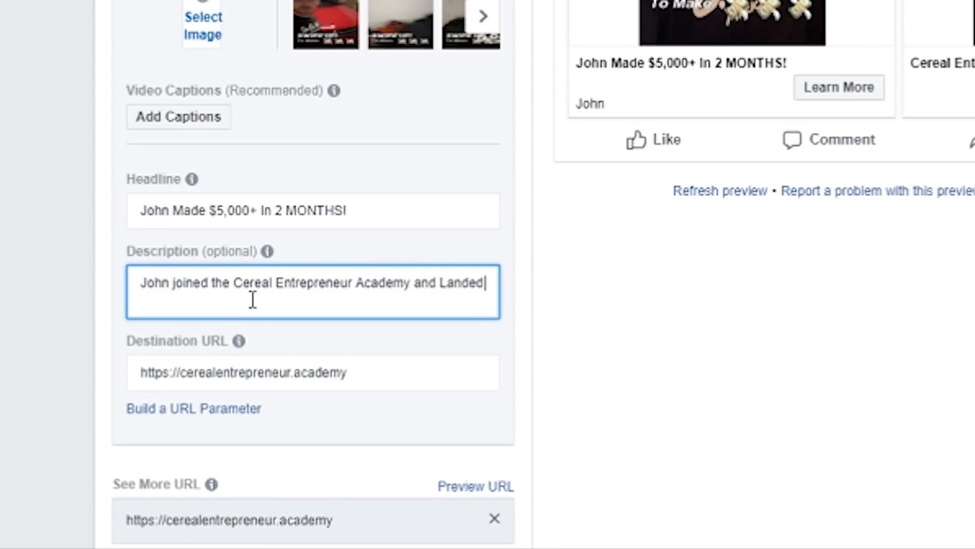
pyautogui.write(' his first cleint')
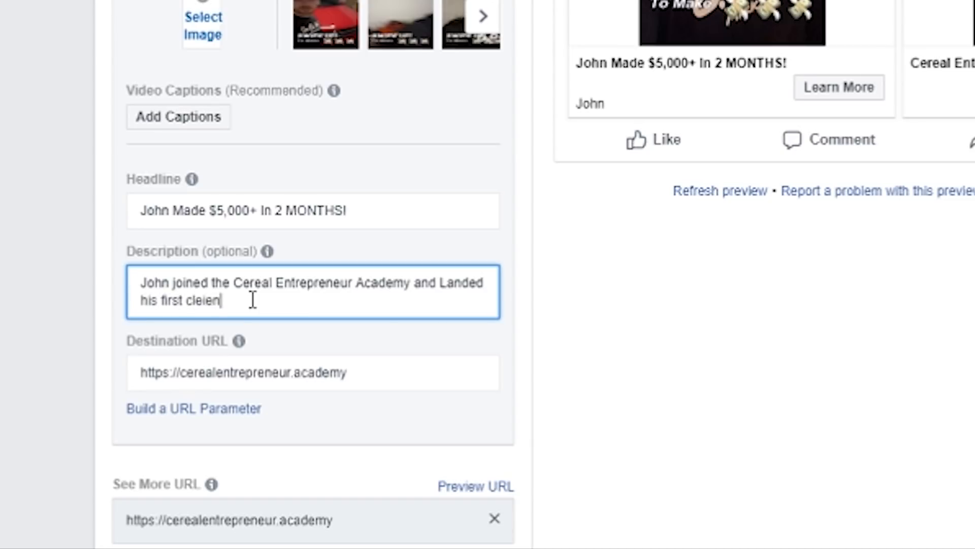
pyautogui.press('BackSpace')
pyautogui.press('BackSpace')
pyautogui.press('BackSpace')
pyautogui.press('BackSpace')
pyautogui.write('ient in jus')
pyautogui.write('t 3')
pyautogui.press('BackSpace')
pyautogui.write('2 months for ')
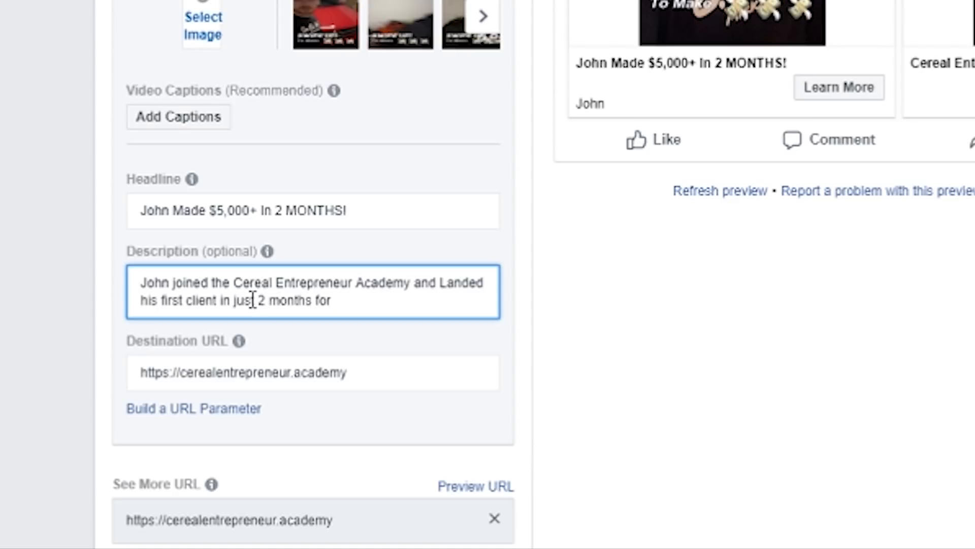
pyautogui.write('$5,00')
pyautogui.write('0=')
pyautogui.press('BackSpace')
pyautogui.write('+!')
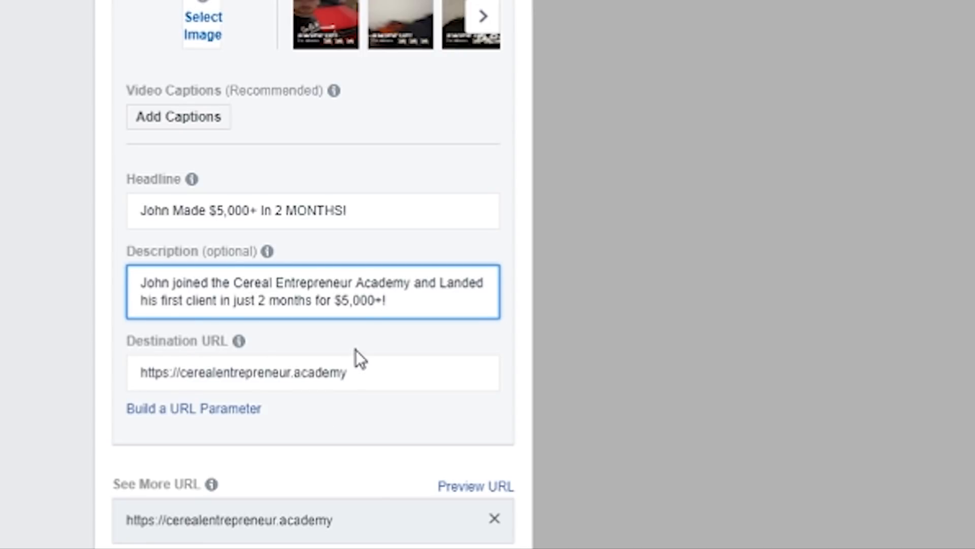
pyautogui.tripleClick(367, 380)
pyautogui.click(364, 373)
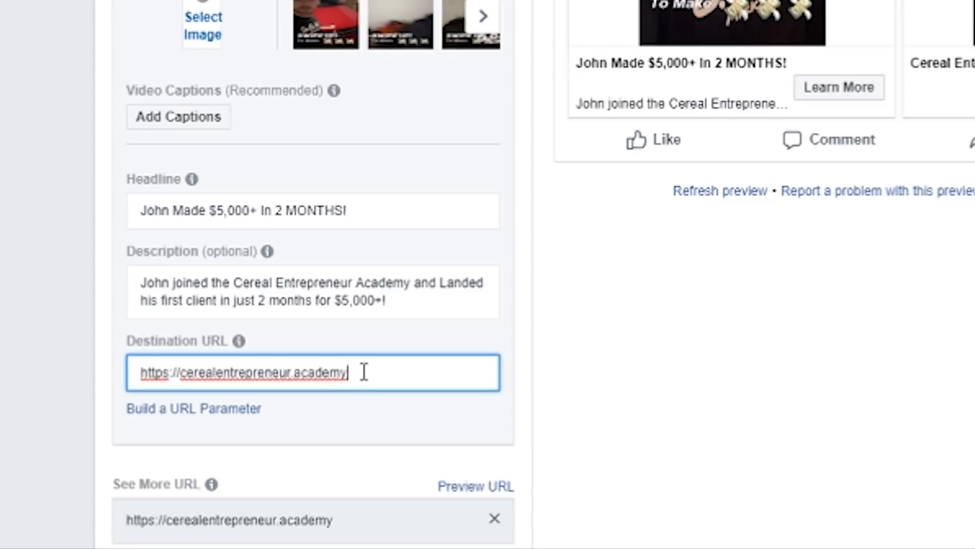
pyautogui.write('/digital-marketing-courses/')
# Step: Open the URL parameter builder for the first card's destination URL, review its campaign fields, and close it without applying anything
pyautogui.scroll(-6, 17, 117)
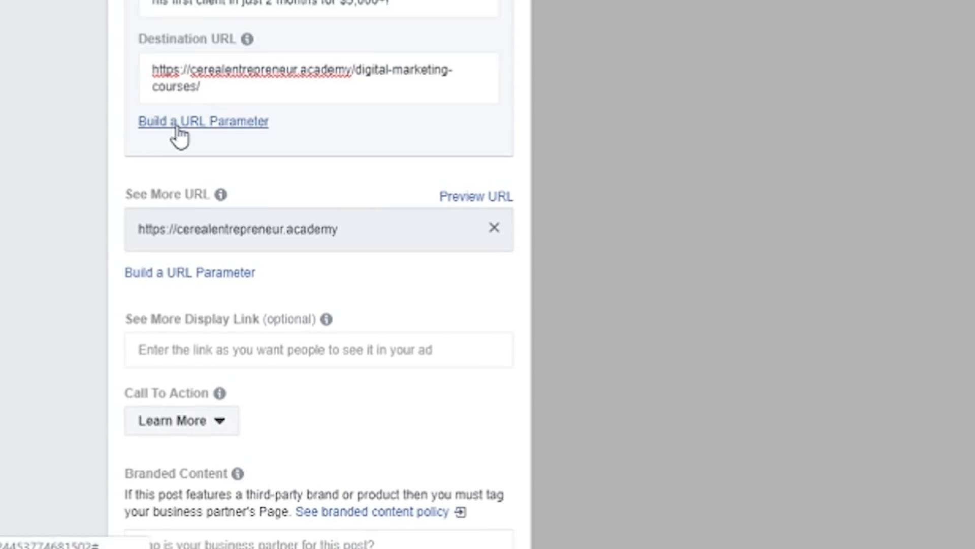
pyautogui.click(175, 122)
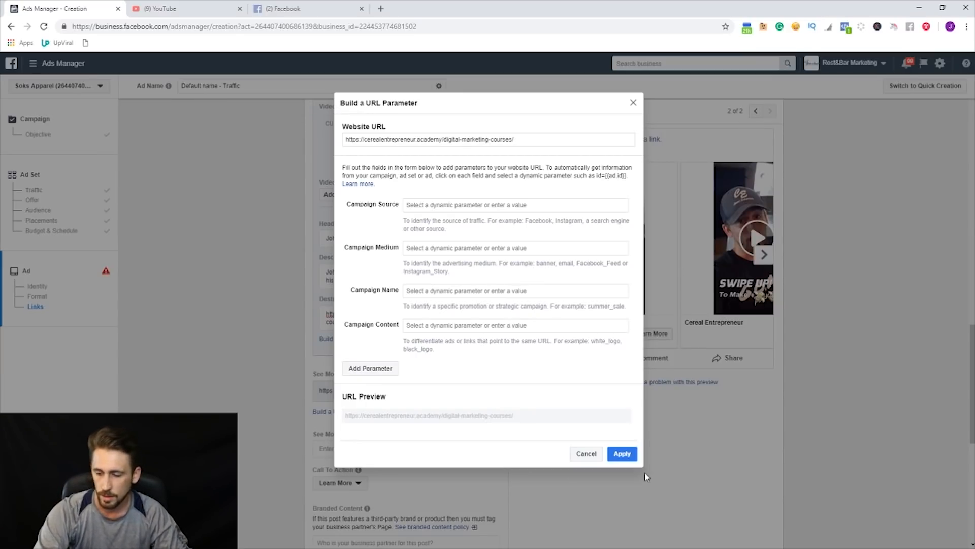
pyautogui.click(589, 454)
# Step: Look through the available call to action options for the ad and keep Learn More
pyautogui.scroll(-3, 183, 335)
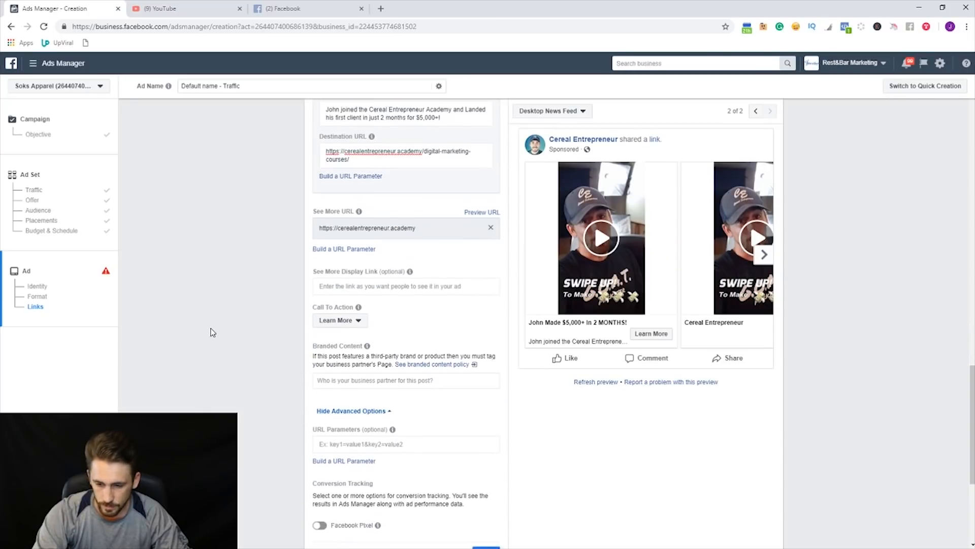
pyautogui.scroll(-2, 213, 332)
pyautogui.click(349, 225)
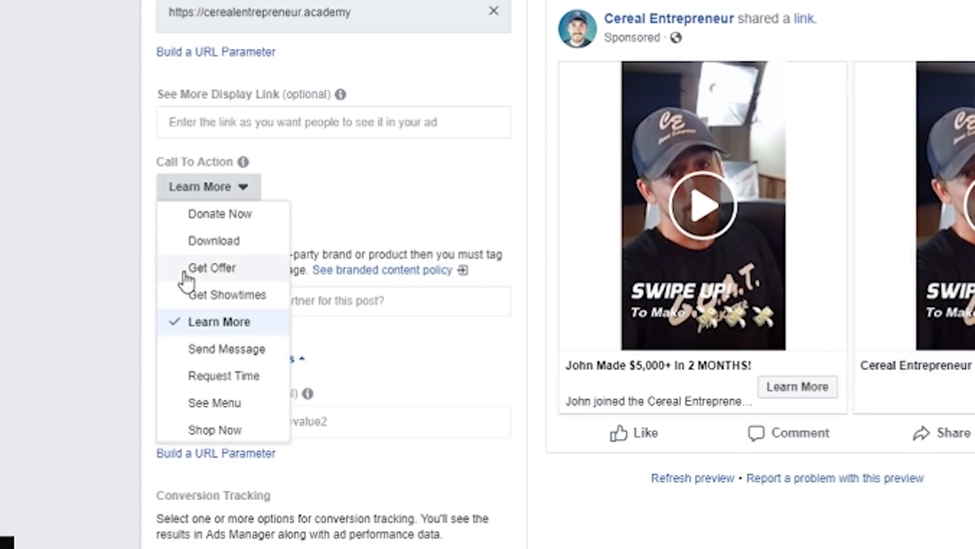
pyautogui.click(121, 331)
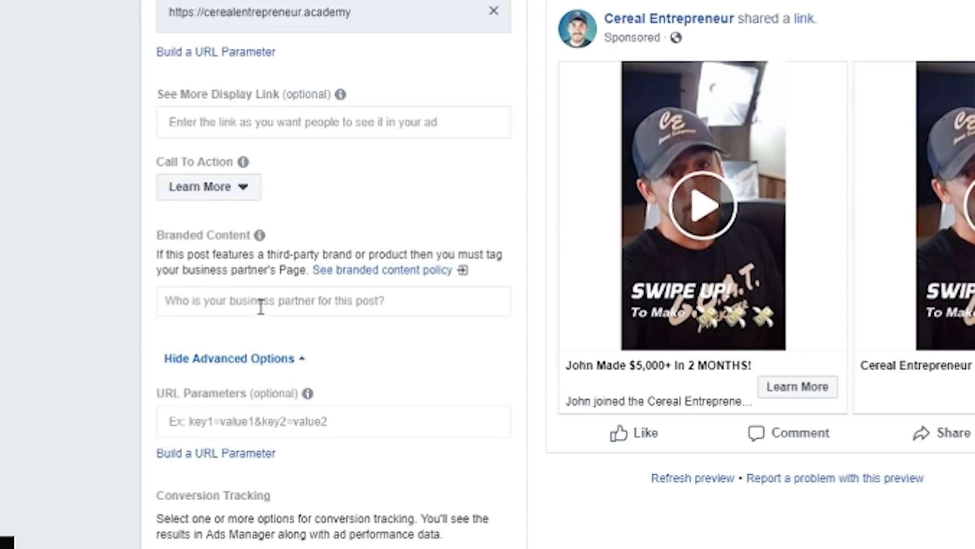
# Step: Turn on Facebook Pixel tracking in the ad's conversion tracking options
pyautogui.scroll(-2, 201, 277)
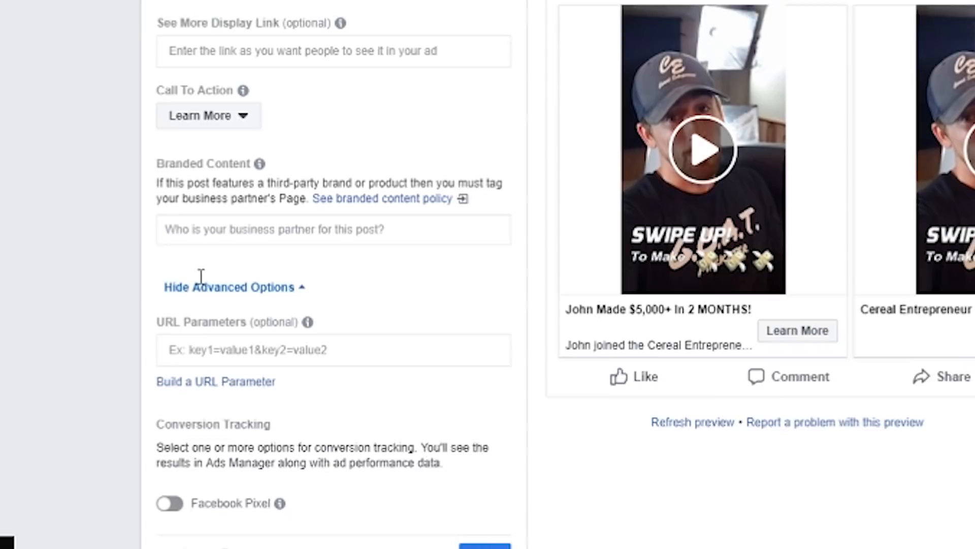
pyautogui.scroll(-3, 254, 250)
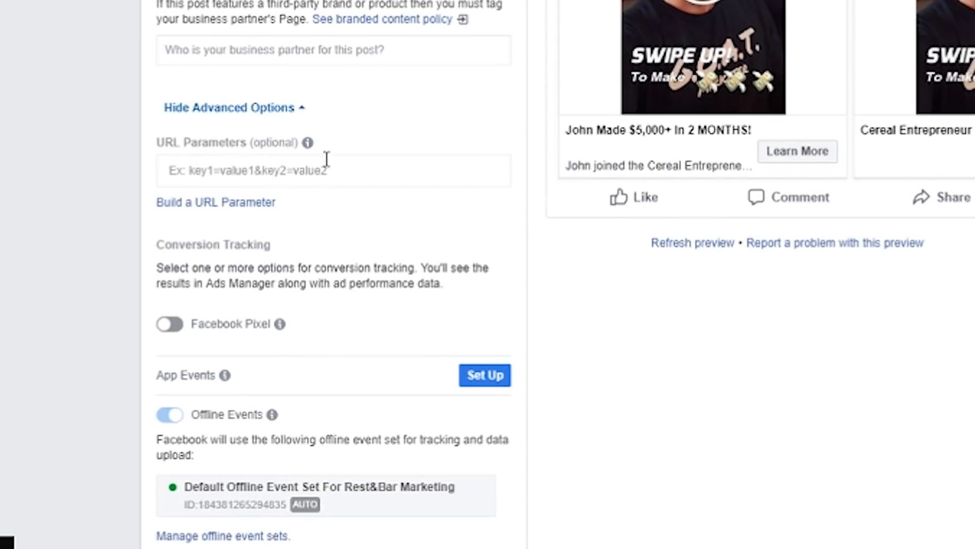
pyautogui.scroll(8, 126, 203)
pyautogui.scroll(-5, 109, 211)
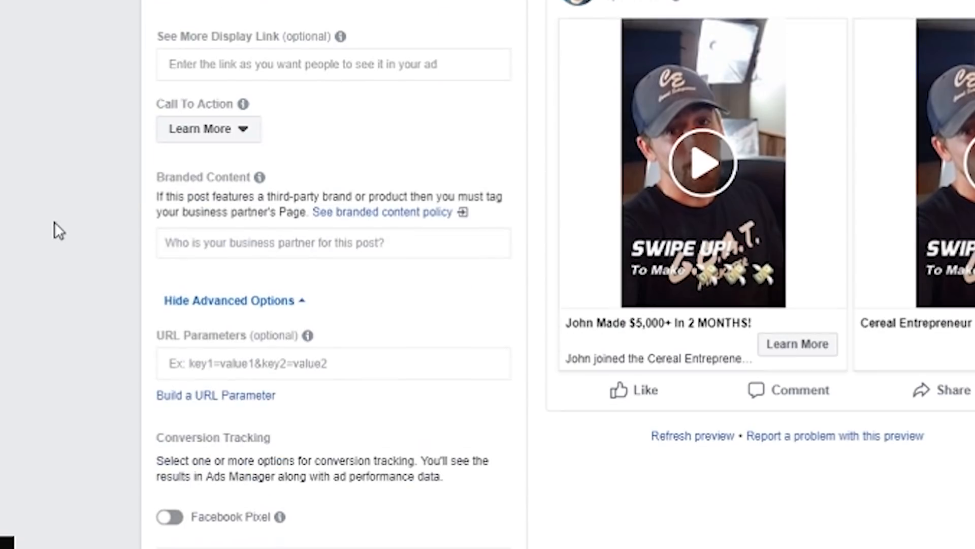
pyautogui.scroll(-4, 53, 222)
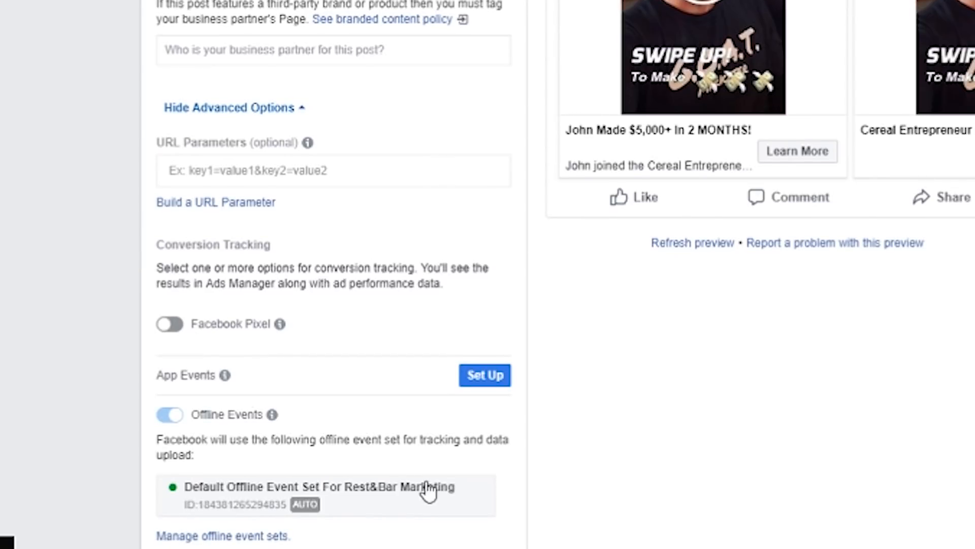
pyautogui.scroll(-3, 436, 485)
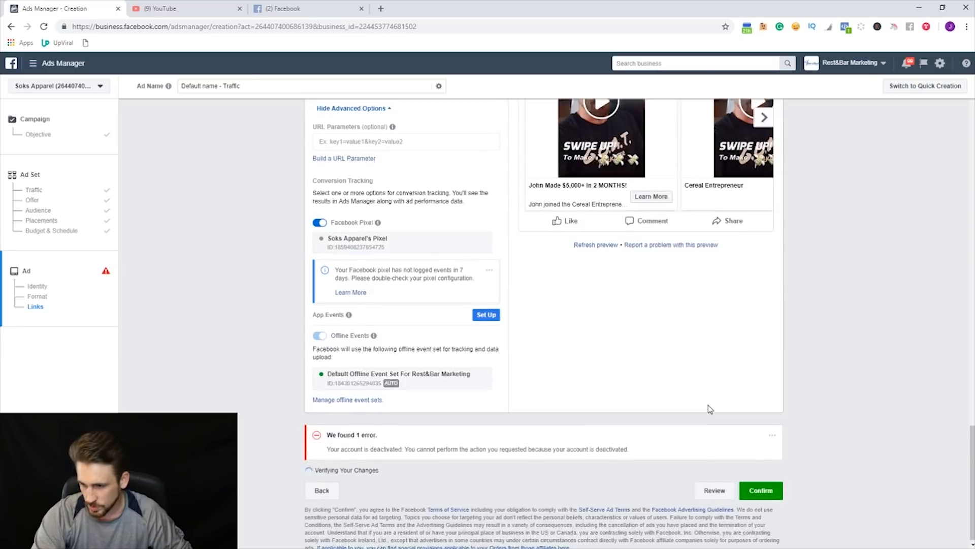
# Step: Compare the first and second cards' media, headlines and descriptions, and review the ad's link and conversion tracking settings
pyautogui.scroll(15, 330, 273)
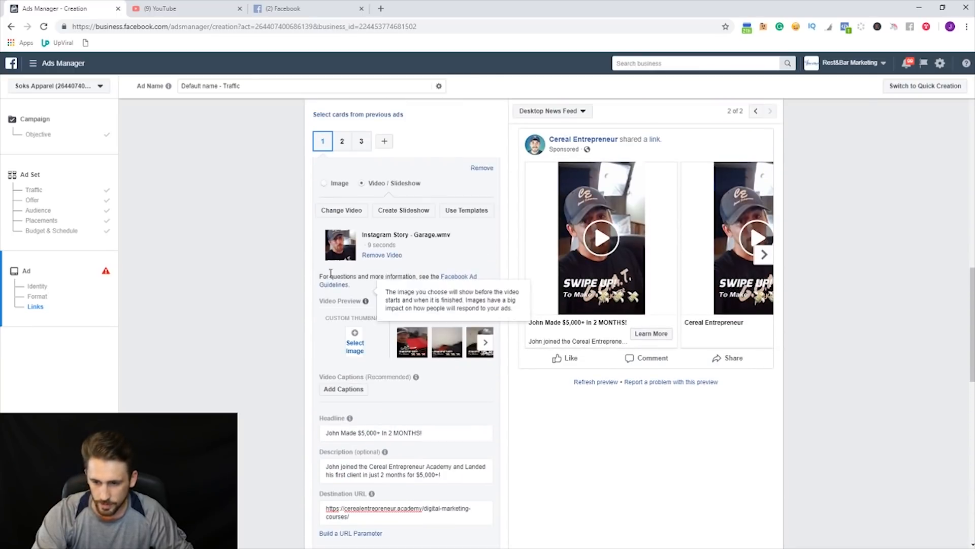
pyautogui.scroll(1, 331, 274)
pyautogui.click(342, 191)
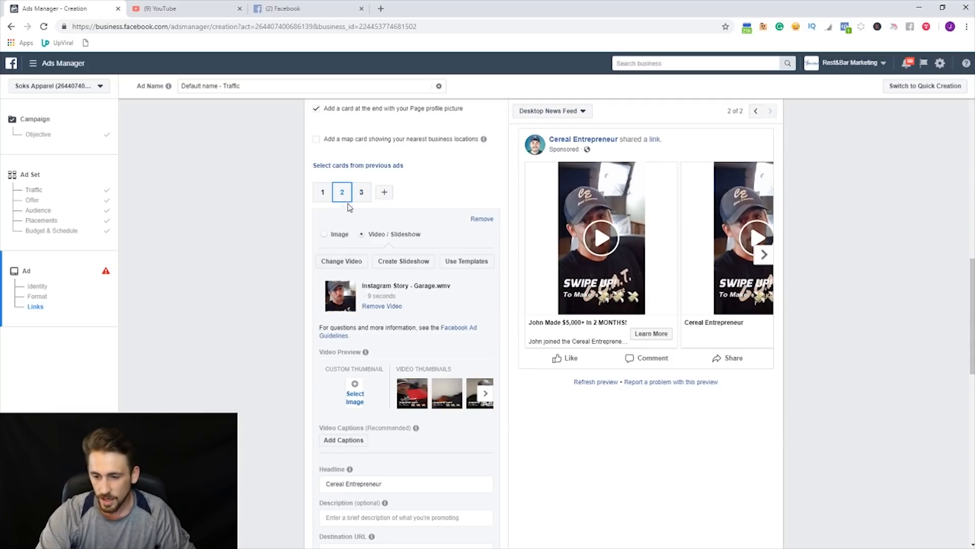
pyautogui.click(322, 196)
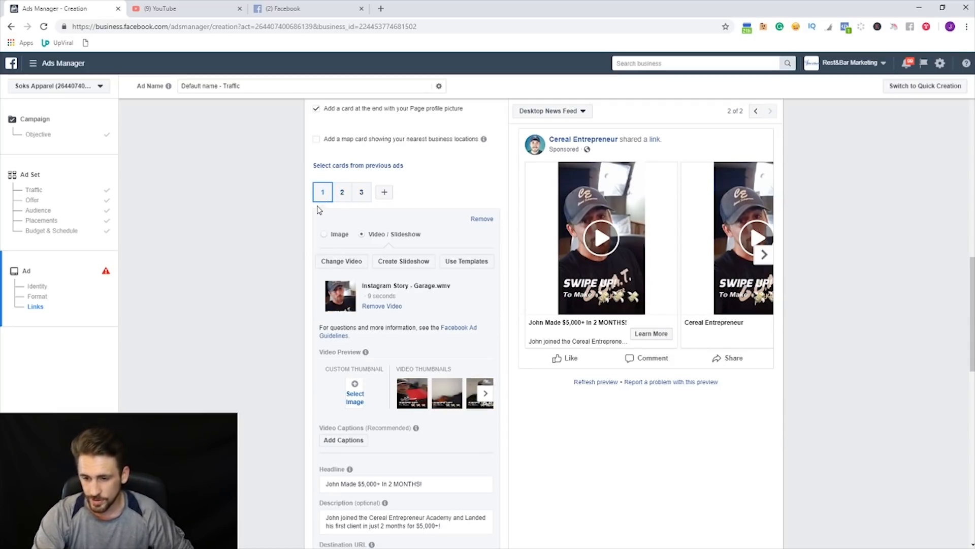
pyautogui.click(342, 196)
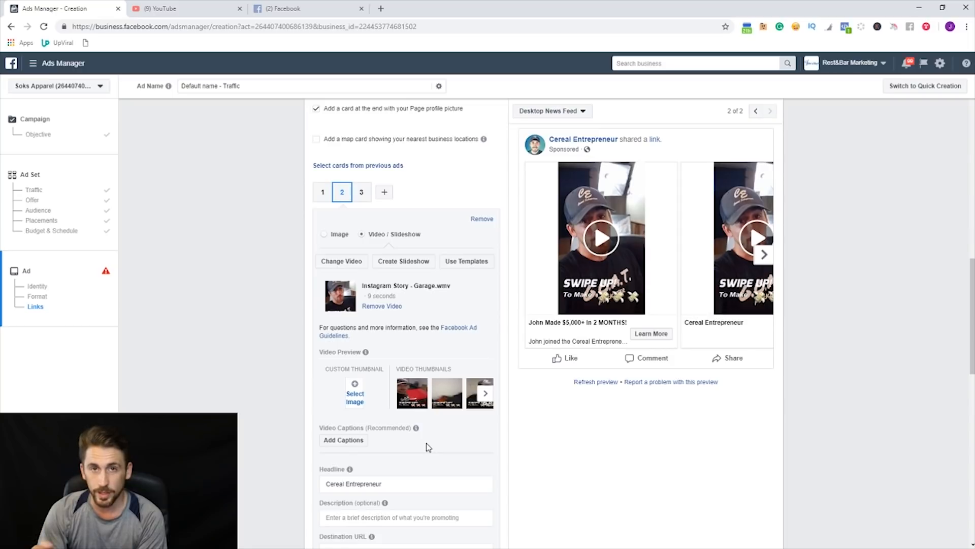
pyautogui.click(322, 193)
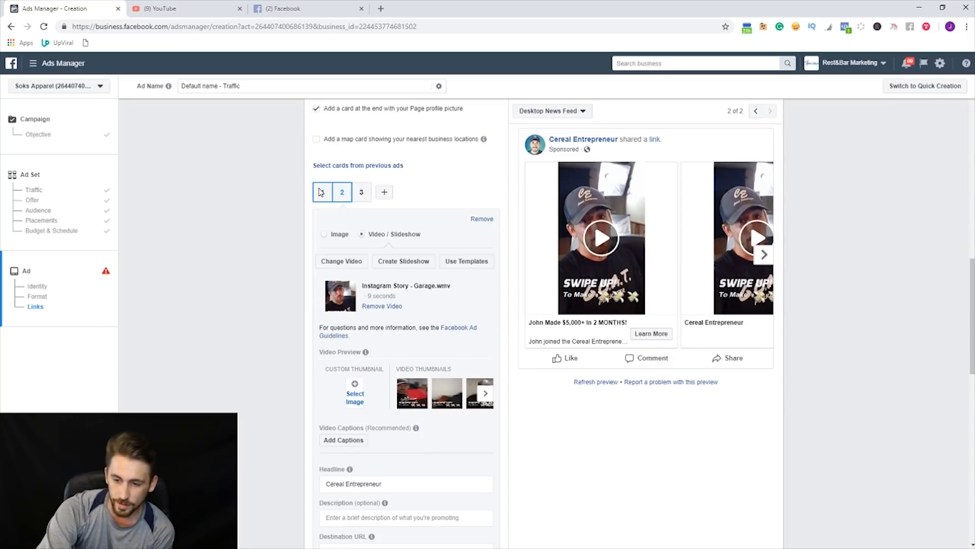
pyautogui.click(340, 192)
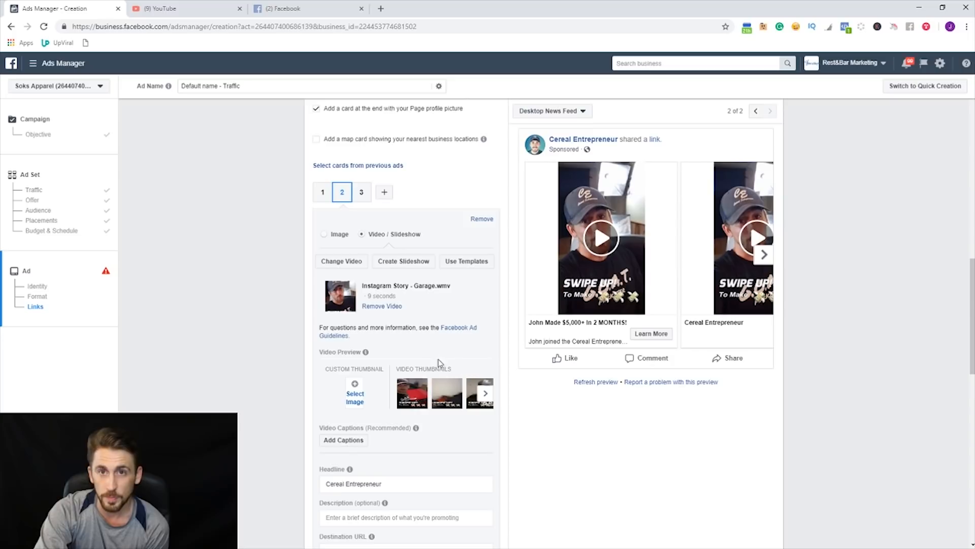
pyautogui.scroll(-8, 407, 355)
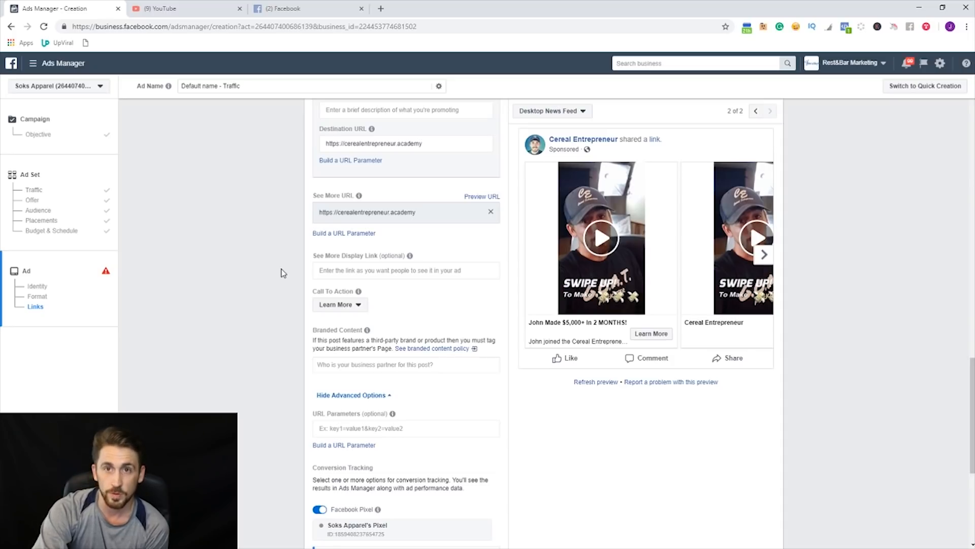
pyautogui.scroll(-3, 282, 239)
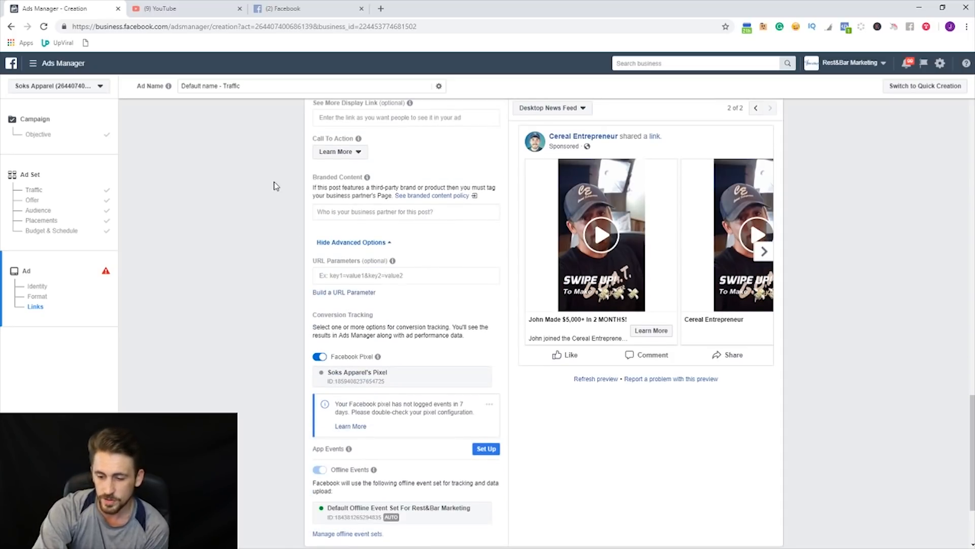
pyautogui.scroll(-3, 323, 240)
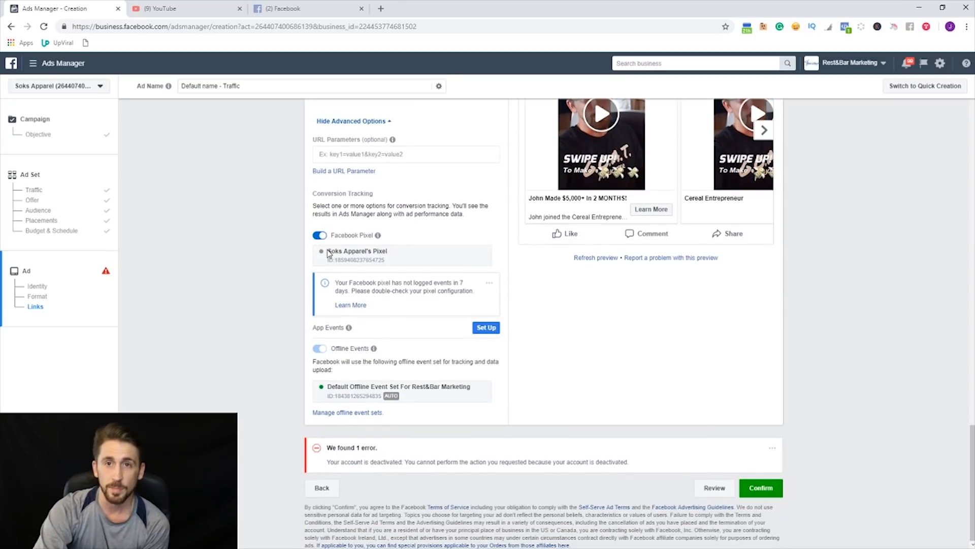